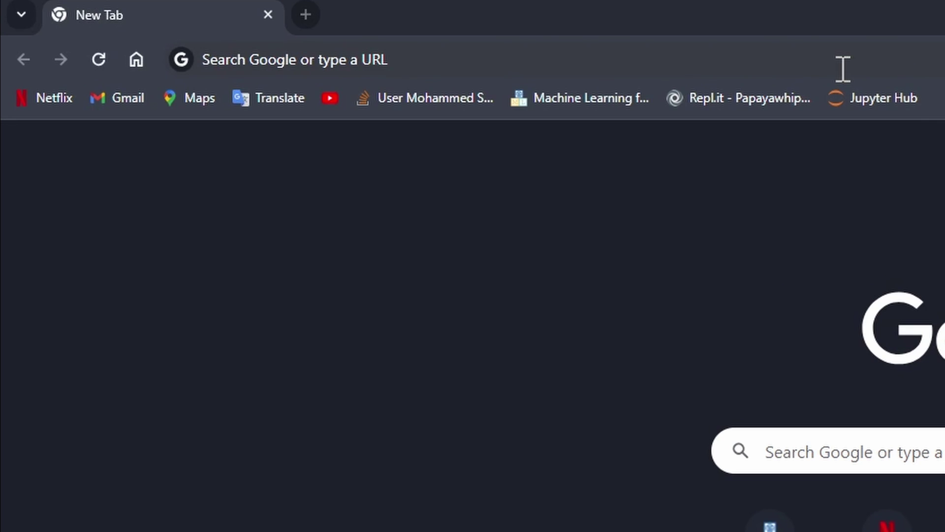
Step: Search for virtualbox.org in Chrome and open the official VirtualBox site from the results
{"action": "left_click", "coordinate": [843, 69]}
{"action": "type", "text": "v"}
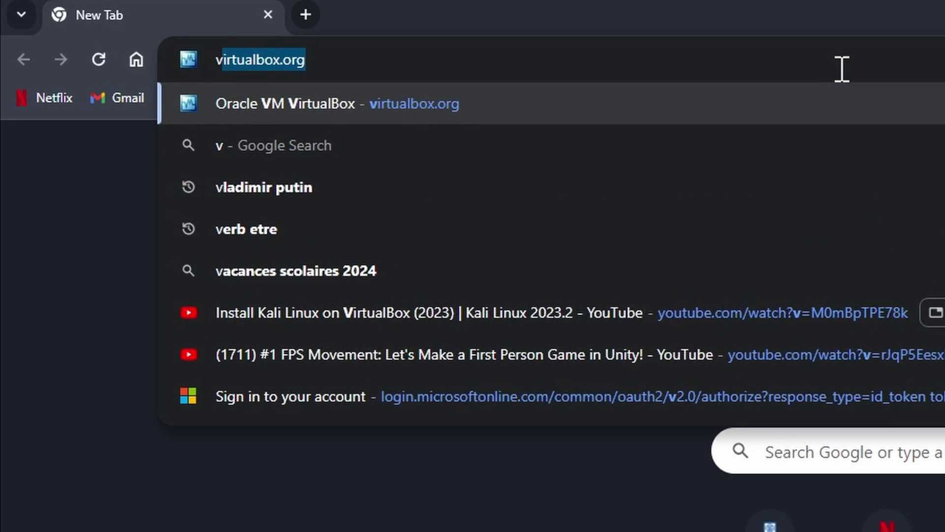
{"action": "type", "text": "irtualbox"}
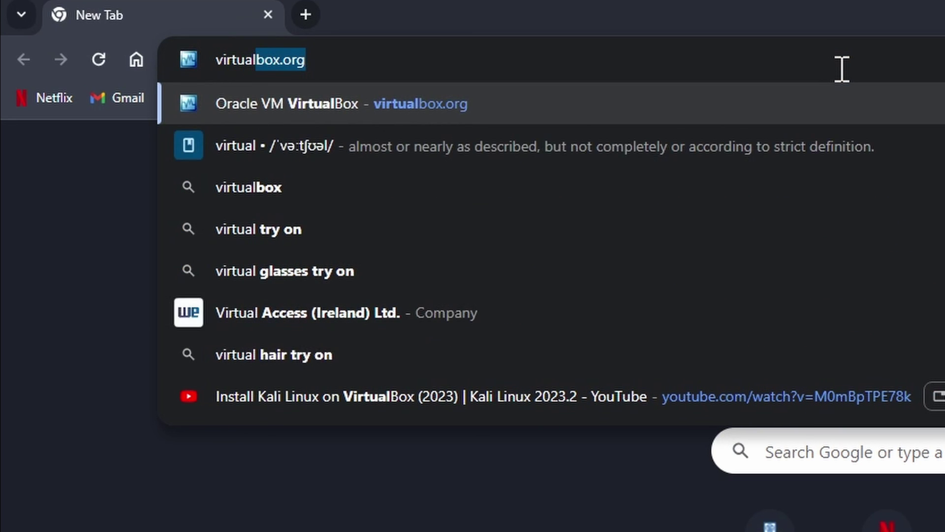
{"action": "type", "text": ".orgh"}
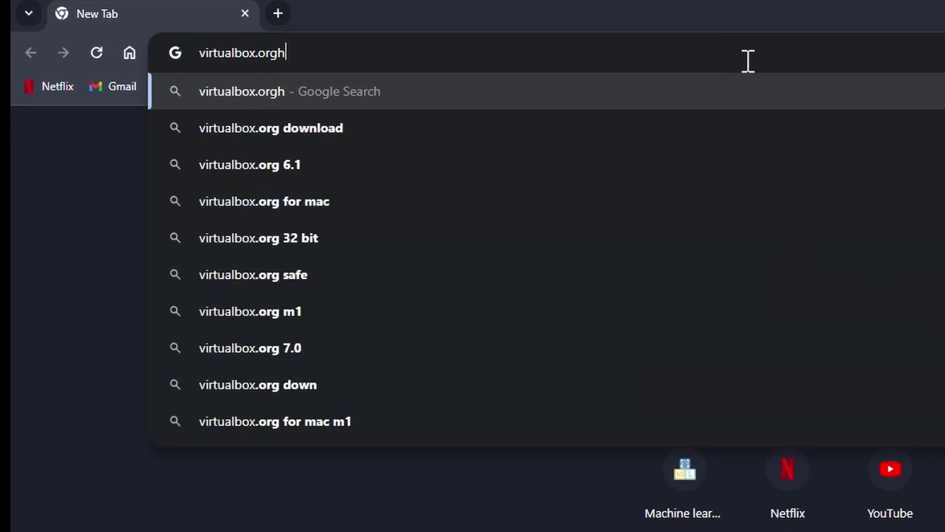
{"action": "key", "text": "Return"}
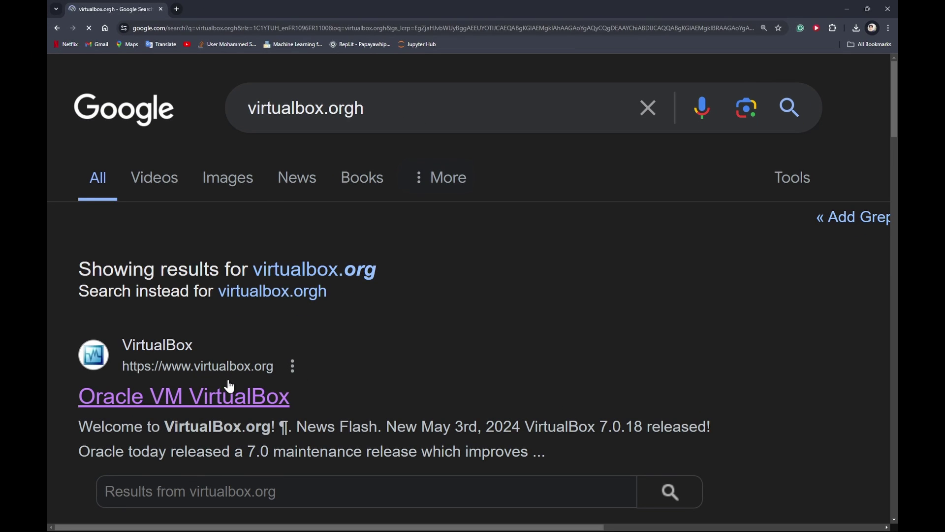
{"action": "left_click", "coordinate": [224, 394]}
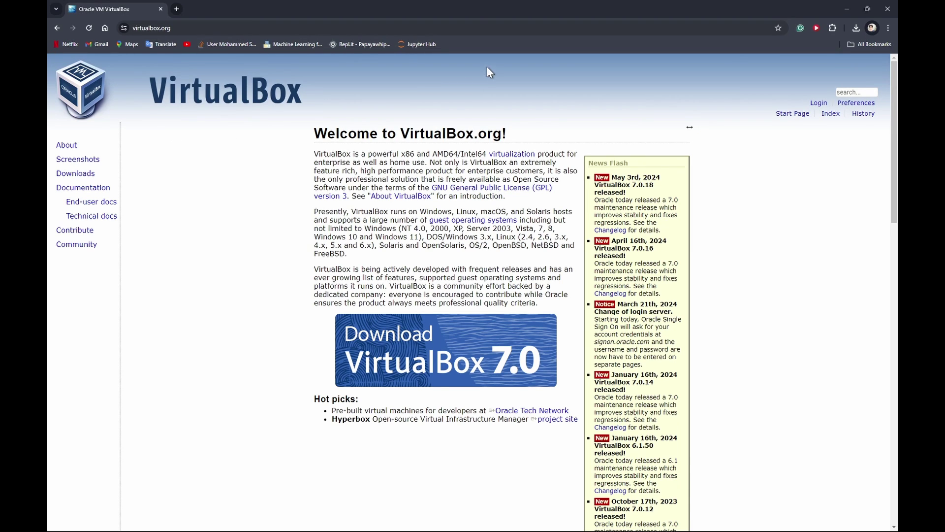
Step: Go from the VirtualBox welcome page to the Downloads page
{"action": "left_click_drag", "start_coordinate": [397, 133], "coordinate": [476, 132]}
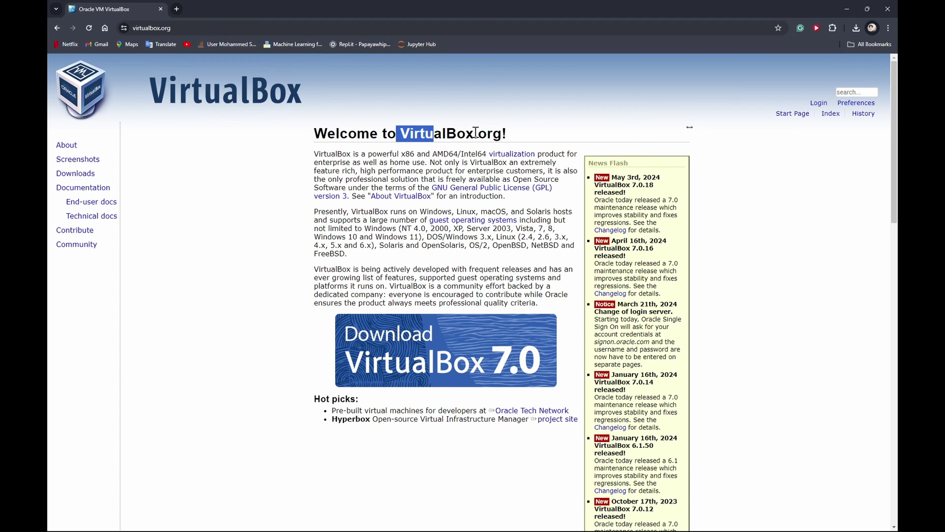
{"action": "left_click", "coordinate": [475, 133]}
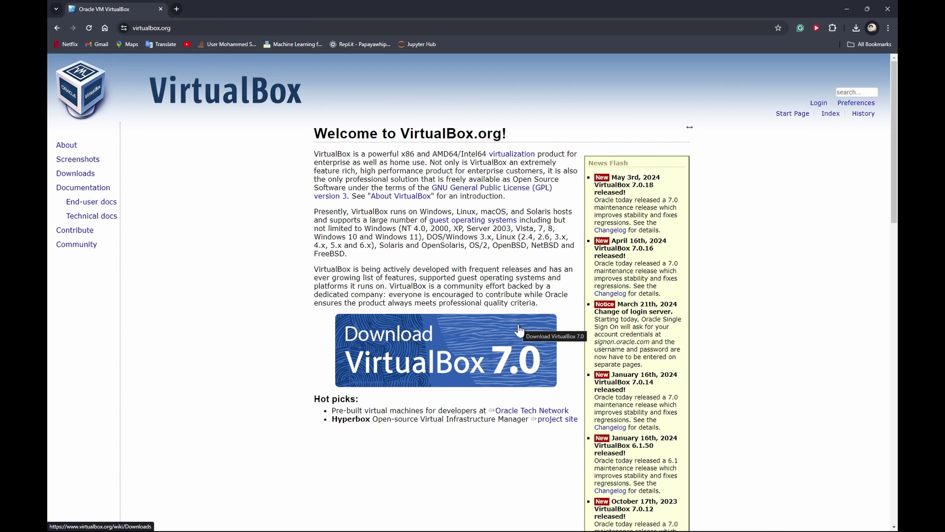
{"action": "left_click", "coordinate": [504, 335]}
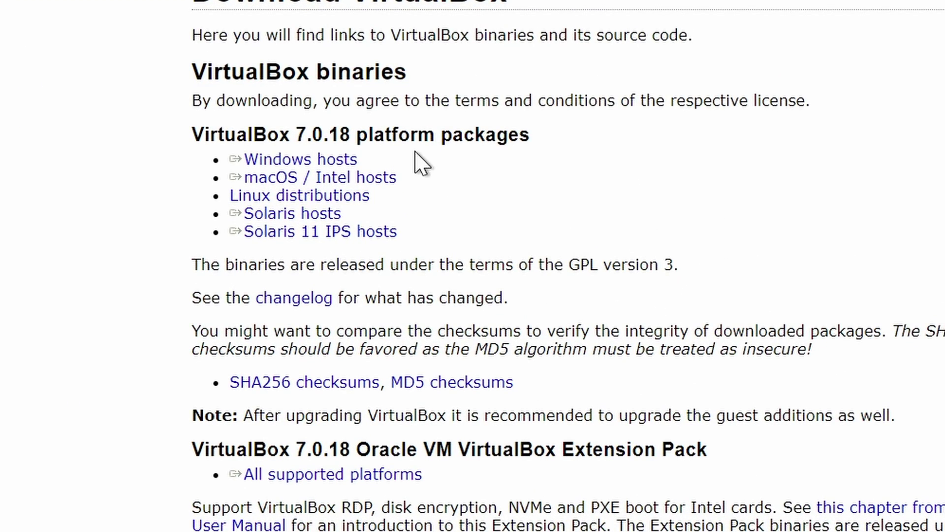
Step: Save the VirtualBox 7.0.18 Windows hosts installer to Downloads and launch it
{"action": "left_click", "coordinate": [349, 162]}
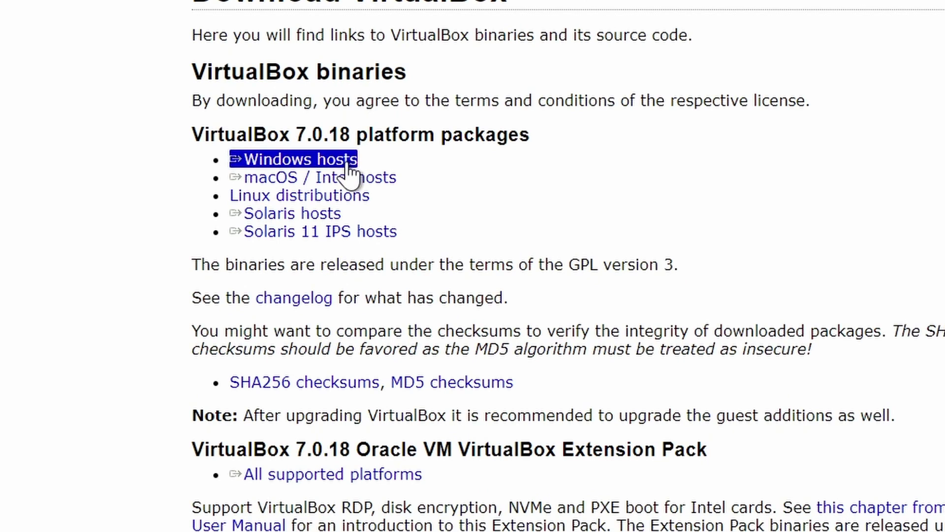
{"action": "left_click", "coordinate": [377, 178]}
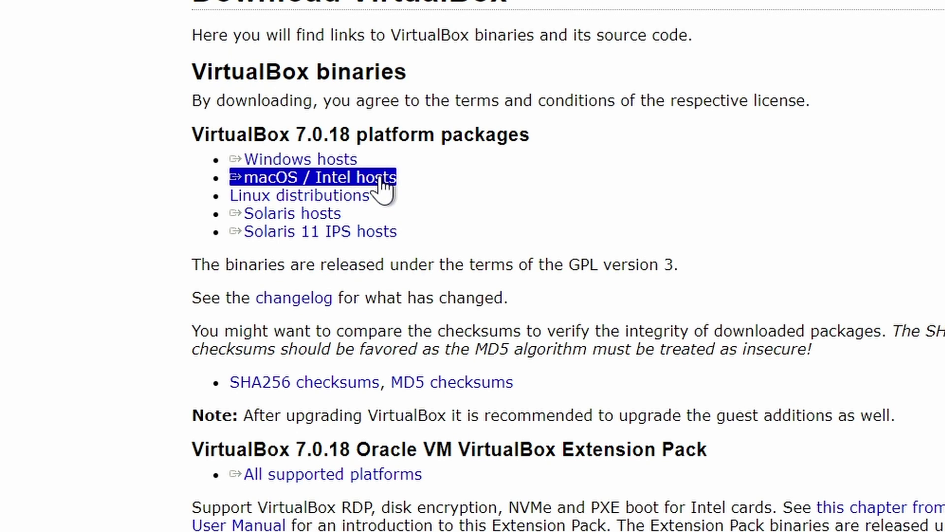
{"action": "left_click", "coordinate": [366, 198]}
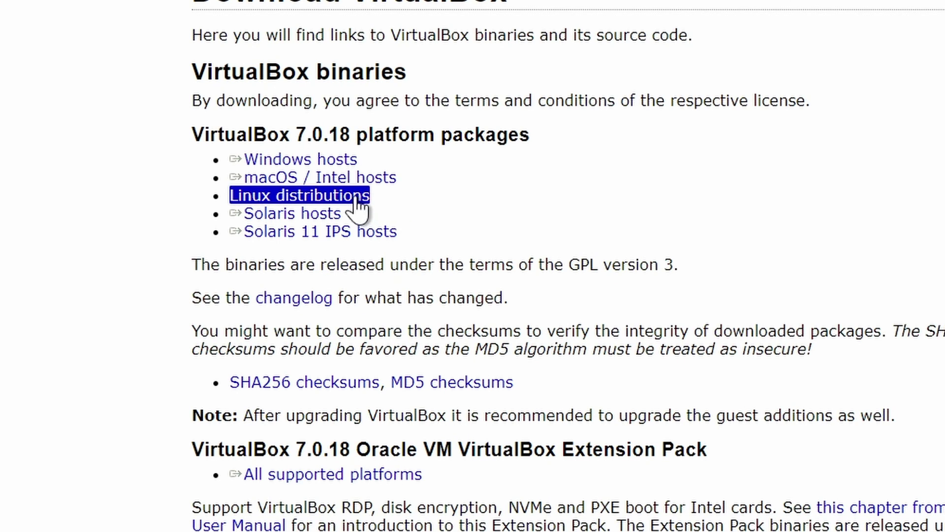
{"action": "left_click", "coordinate": [391, 182]}
{"action": "left_click", "coordinate": [338, 162]}
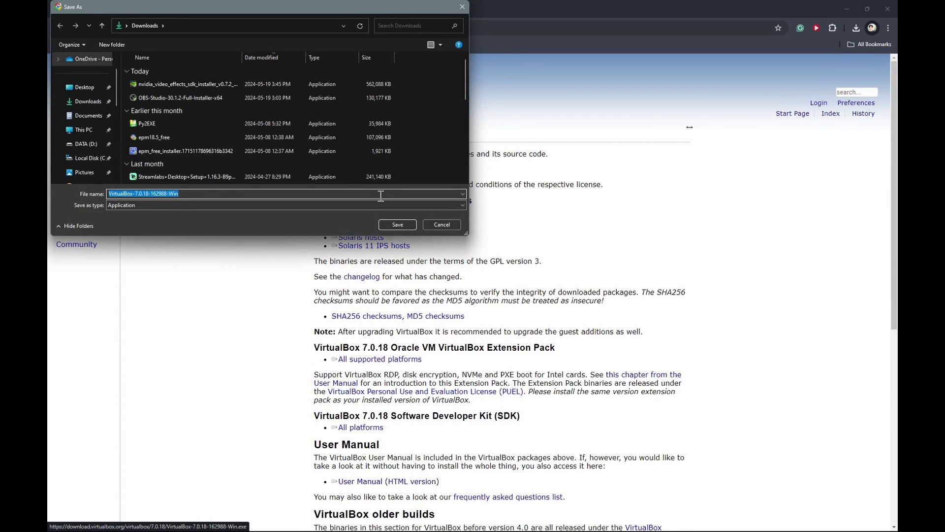
{"action": "left_click", "coordinate": [388, 226]}
{"action": "left_click", "coordinate": [403, 222]}
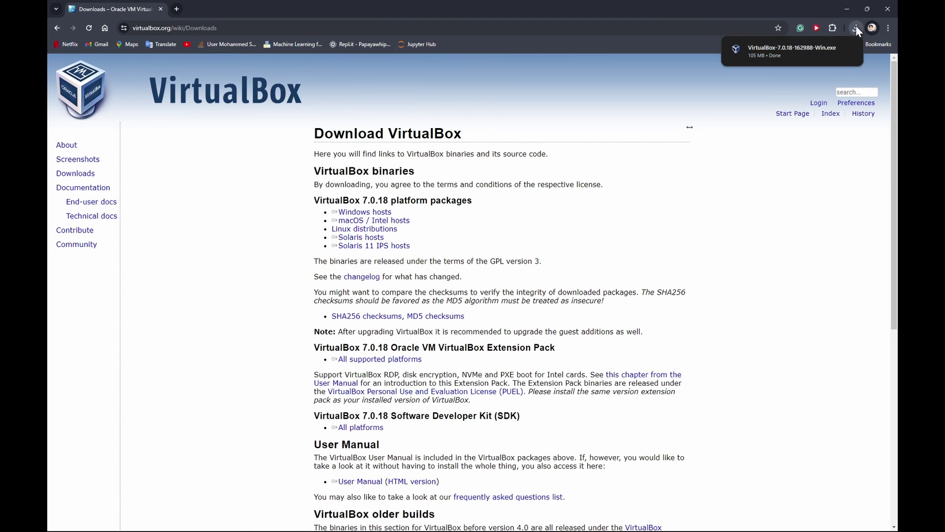
{"action": "mouse_move", "coordinate": [811, 47]}
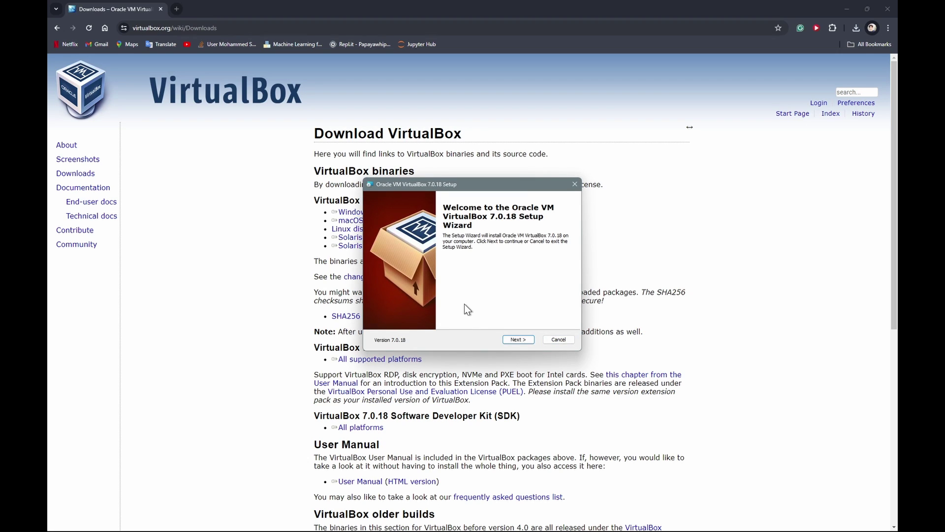
Step: Install VirtualBox 7.0.18 with default features, accept the network reset warning, and finish with VirtualBox launching
{"action": "left_click", "coordinate": [519, 340]}
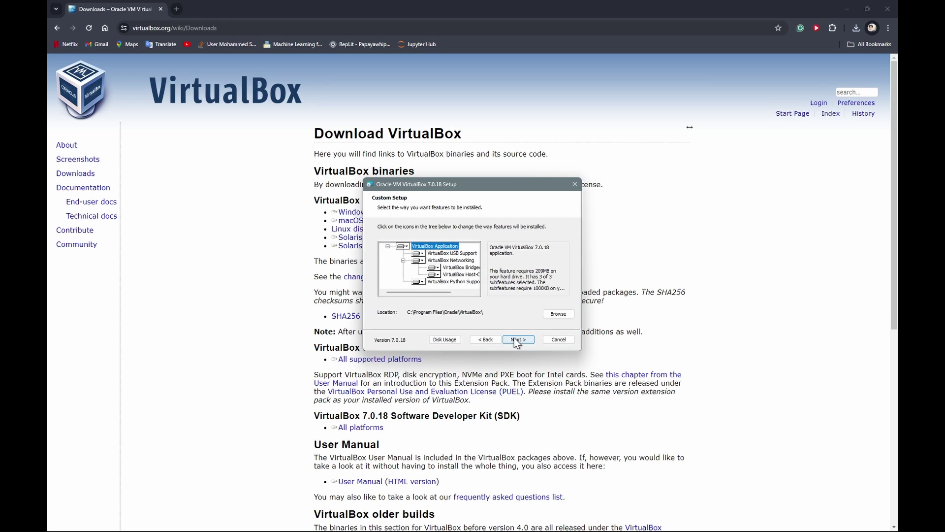
{"action": "left_click", "coordinate": [517, 341]}
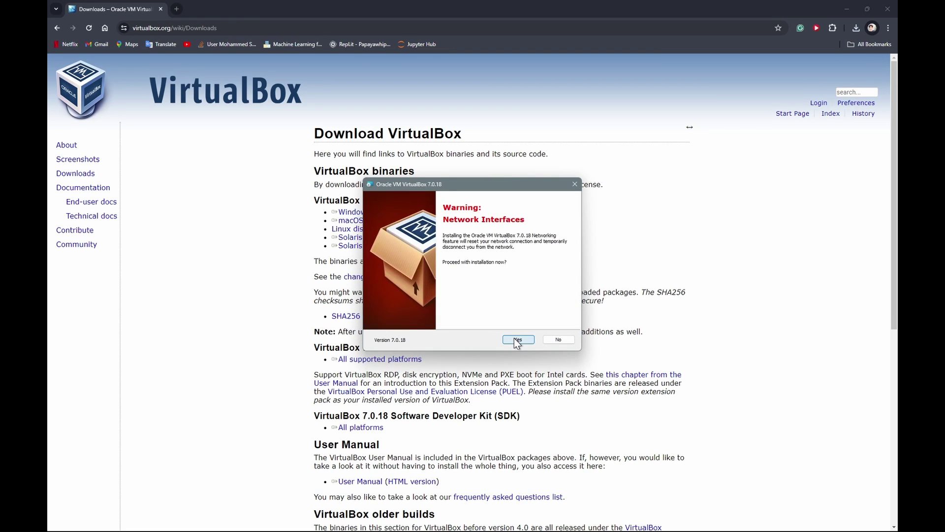
{"action": "left_click", "coordinate": [518, 341]}
{"action": "left_click", "coordinate": [518, 341]}
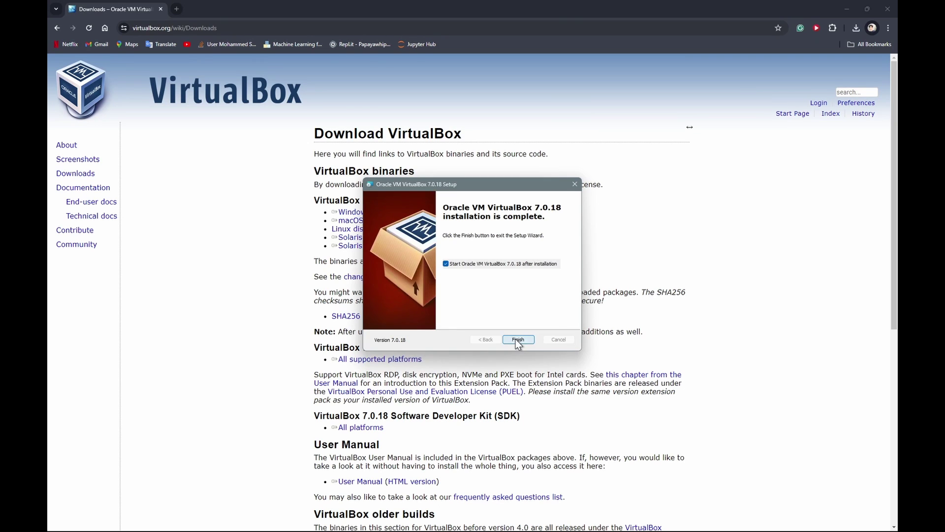
{"action": "left_click", "coordinate": [518, 340]}
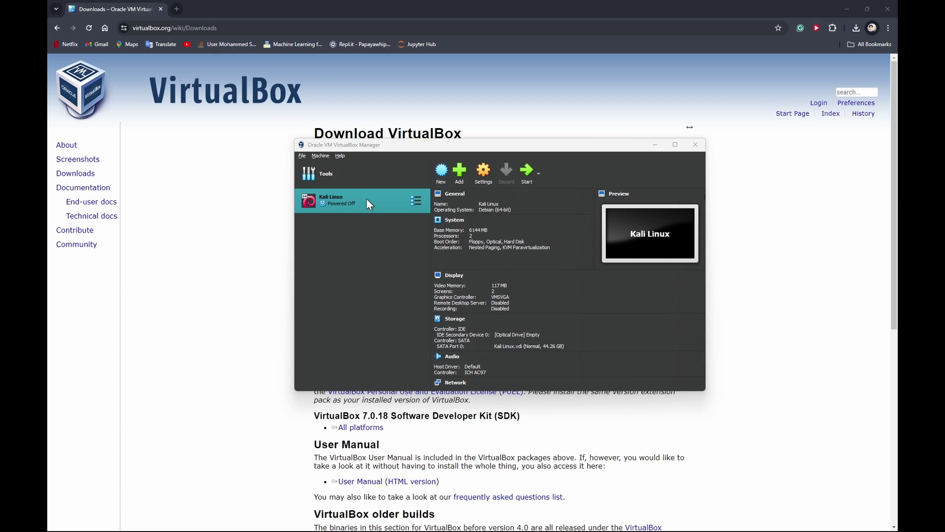
Step: Start the existing Kali Linux virtual machine from the VirtualBox Manager list
{"action": "double_click", "coordinate": [367, 199]}
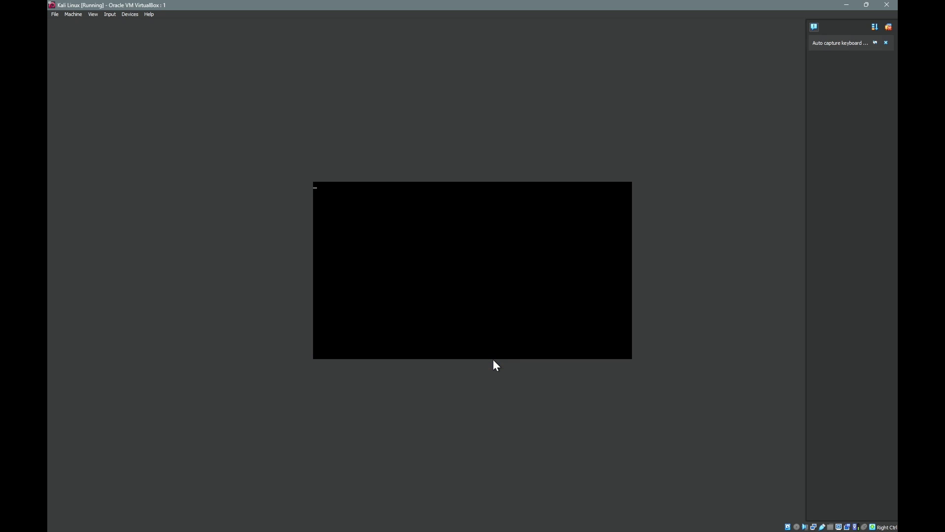
Step: Log in to the Kali desktop with the account username and password
{"action": "left_click", "coordinate": [814, 25]}
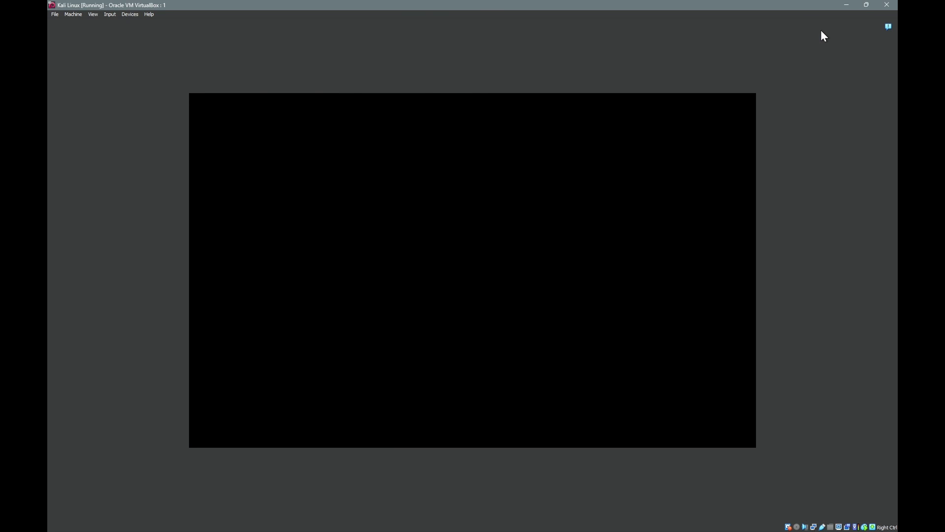
{"action": "type", "text": "moha"}
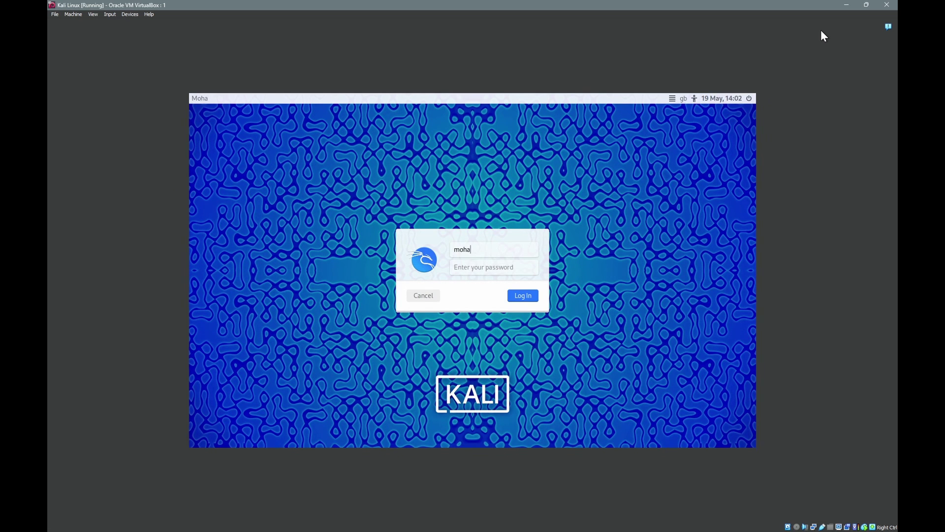
{"action": "left_click", "coordinate": [493, 267]}
{"action": "type", "text": "ka"}
{"action": "key", "text": "BackSpace"}
{"action": "key", "text": "BackSpace"}
{"action": "type", "text": "kali12"}
{"action": "key", "text": "Return"}
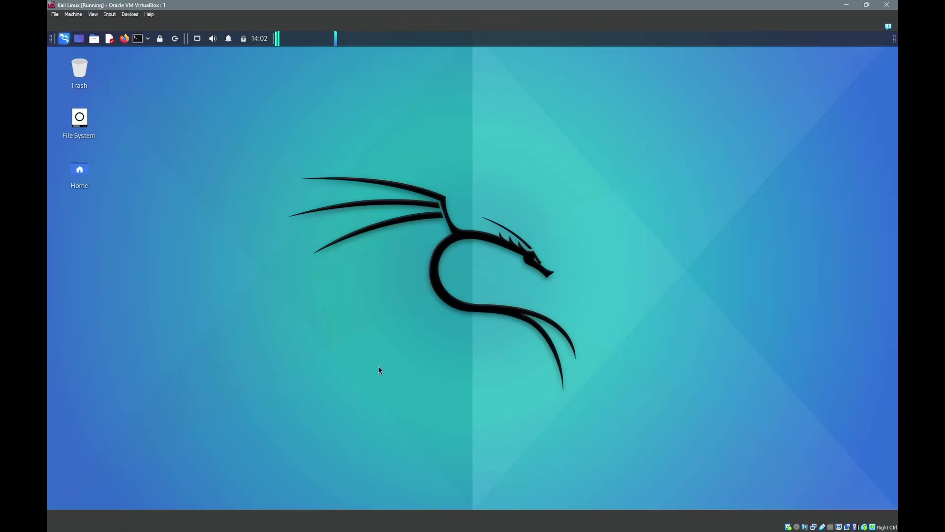
Step: Look over the Kali desktop and applications menu, then close the VM saving its state
{"action": "left_click_drag", "start_coordinate": [284, 150], "coordinate": [641, 397]}
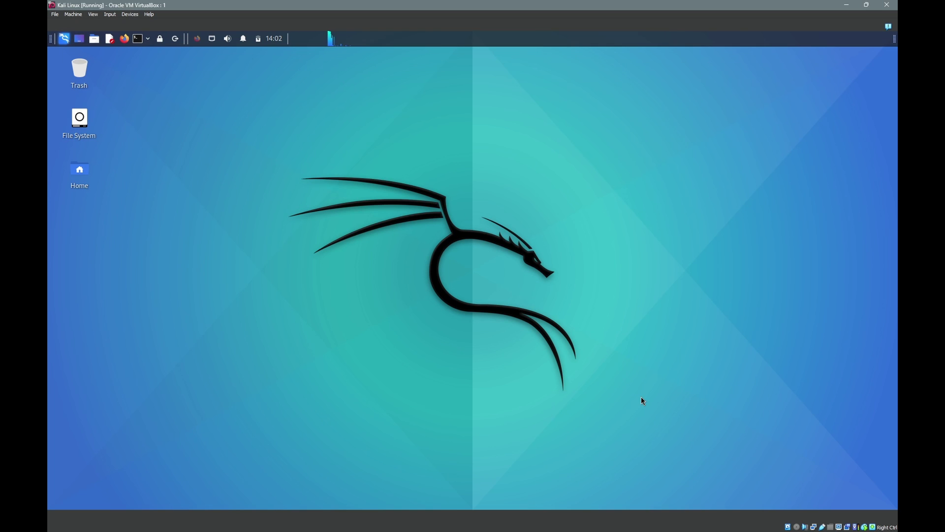
{"action": "left_click", "coordinate": [63, 39]}
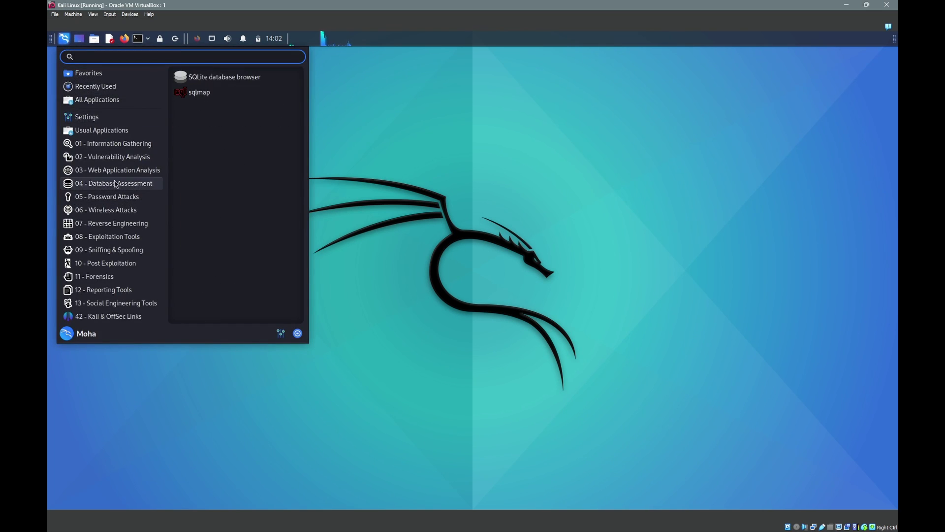
{"action": "left_click", "coordinate": [446, 243]}
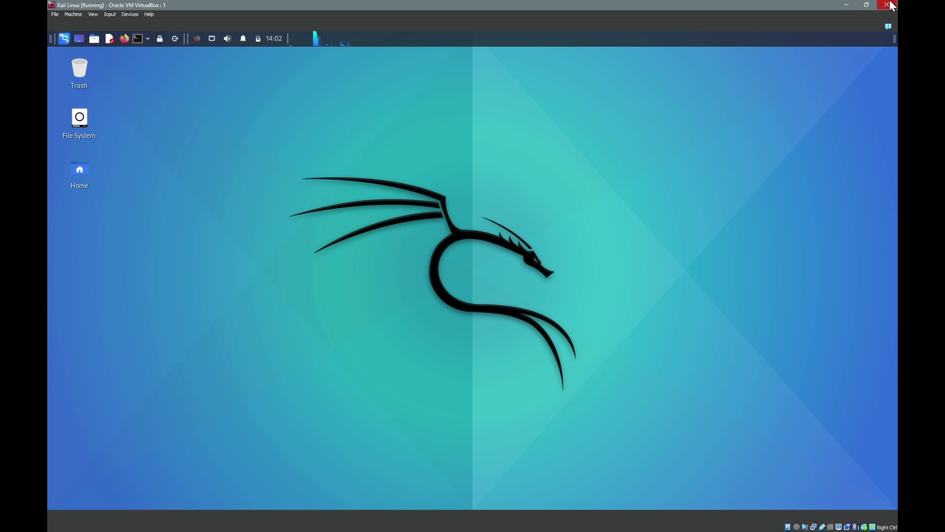
{"action": "left_click", "coordinate": [887, 4]}
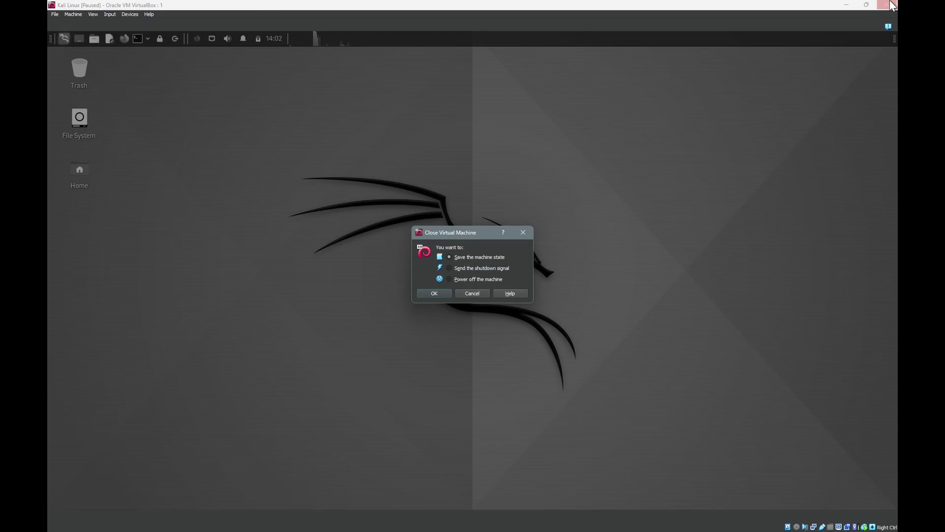
{"action": "left_click", "coordinate": [435, 292]}
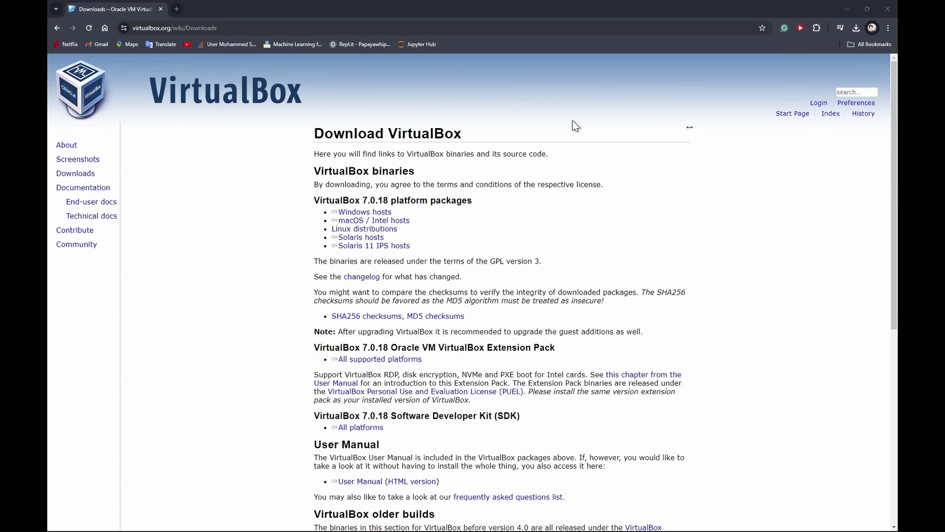
Step: Load kali.org/get-kali/#kali-platforms in a new tab and scroll to the 2024.1 64-bit Installer card
{"action": "left_click", "coordinate": [176, 8]}
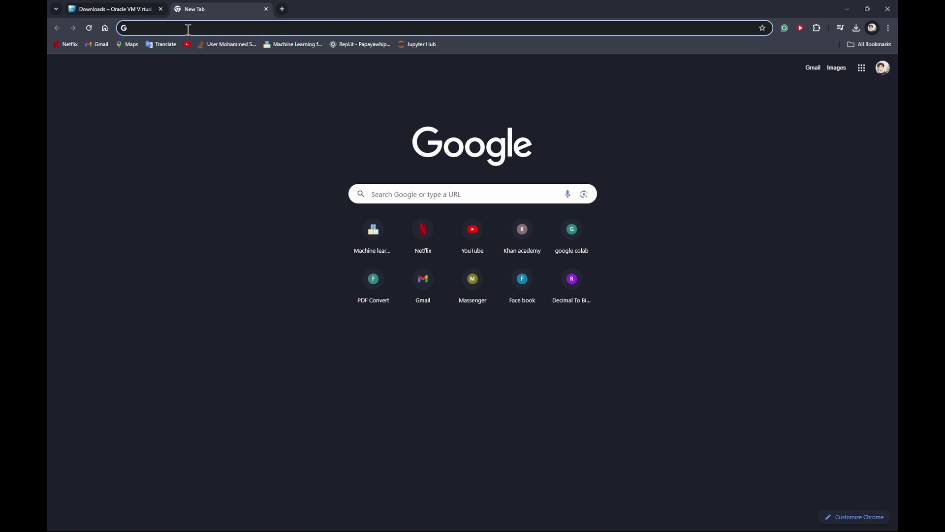
{"action": "type", "text": "https://www.kali.org/get-kali/#kali-platforms"}
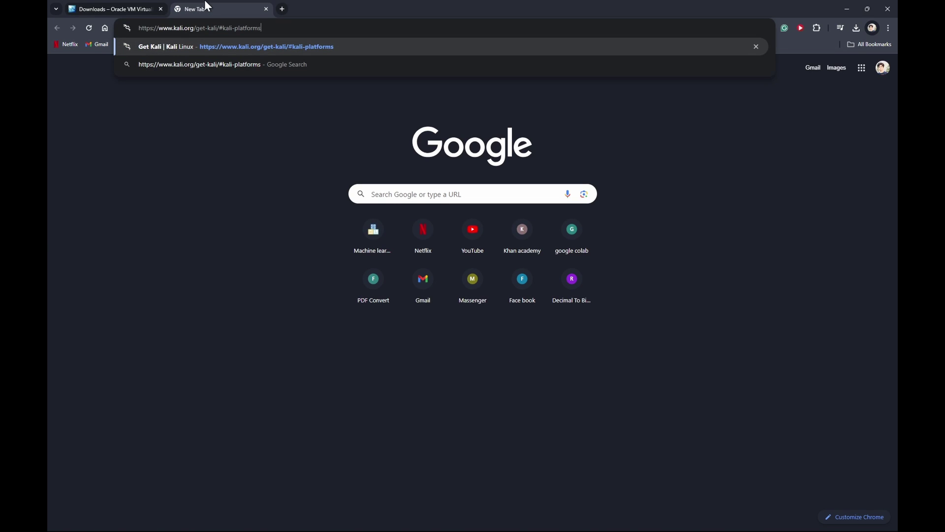
{"action": "key", "text": "Return"}
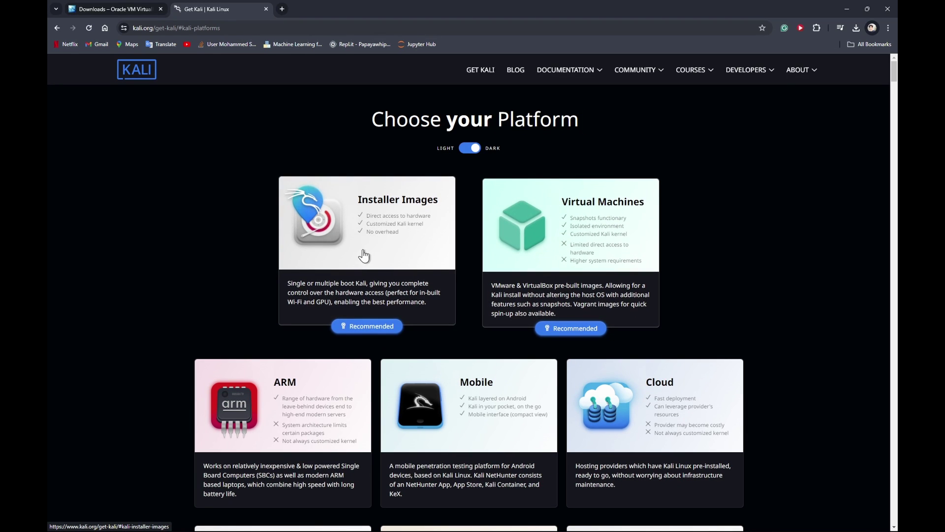
{"action": "left_click", "coordinate": [373, 304]}
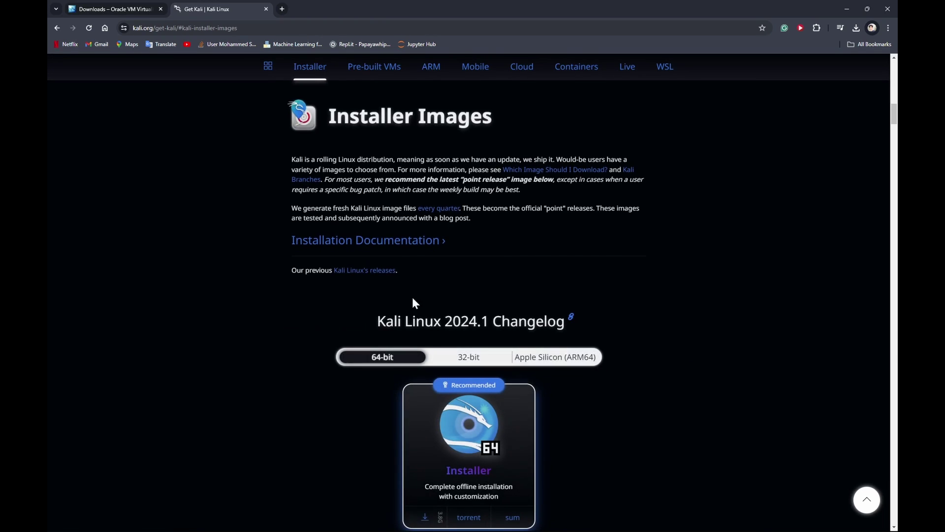
{"action": "scroll", "coordinate": [379, 206], "scroll_direction": "down", "scroll_amount": 2}
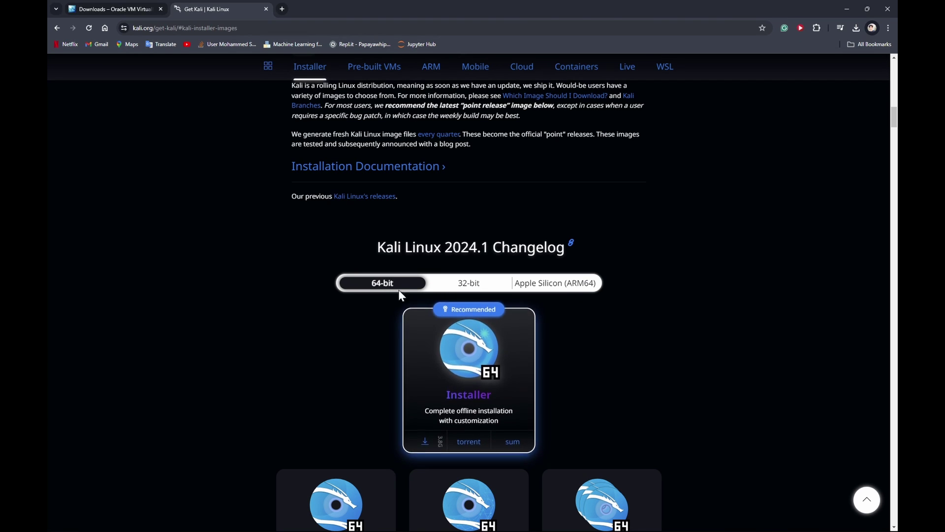
{"action": "scroll", "coordinate": [412, 362], "scroll_direction": "down", "scroll_amount": 2}
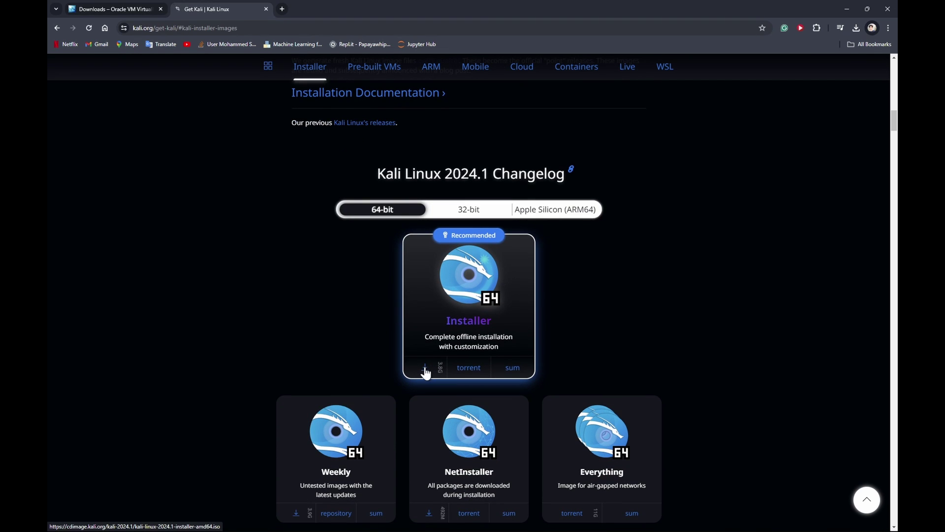
Step: Save the kali-linux-2024.1-installer-amd64 ISO to D:\ISOs and switch back to VirtualBox Manager
{"action": "left_click", "coordinate": [425, 370]}
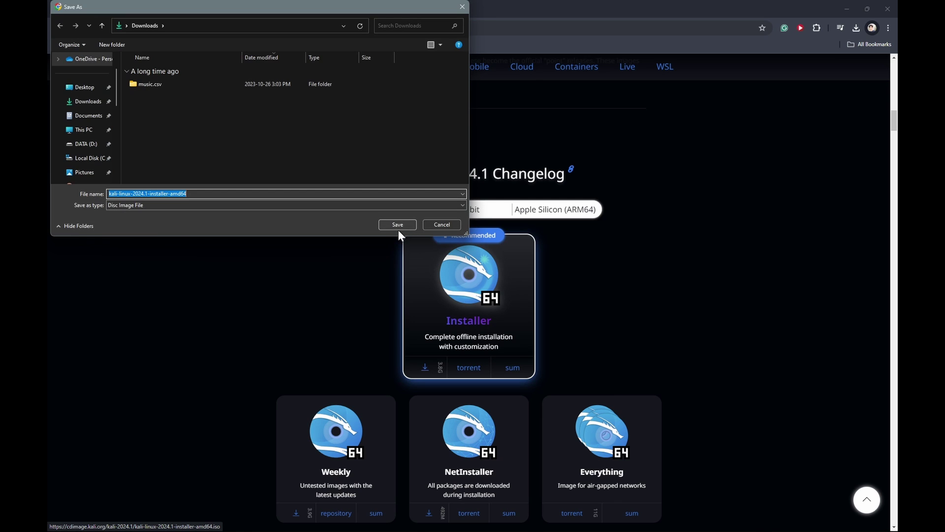
{"action": "left_click", "coordinate": [397, 227]}
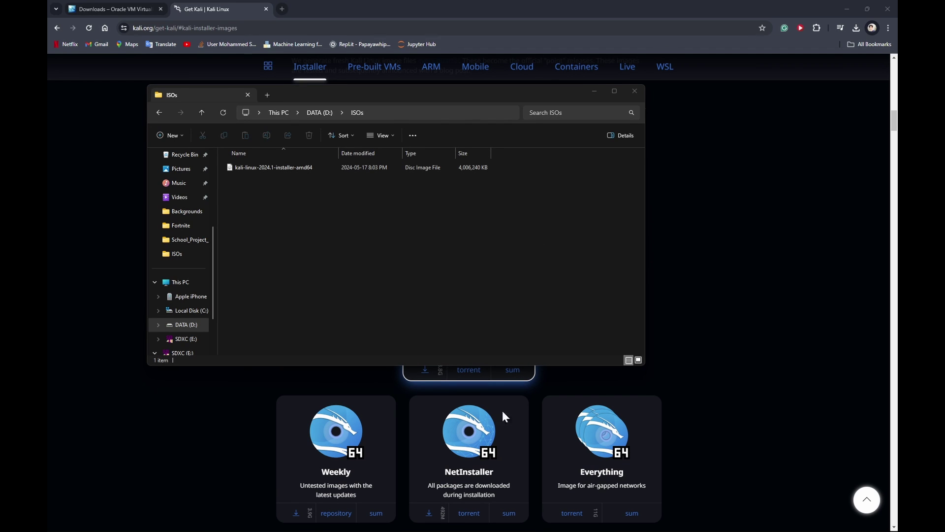
{"action": "left_click", "coordinate": [512, 527]}
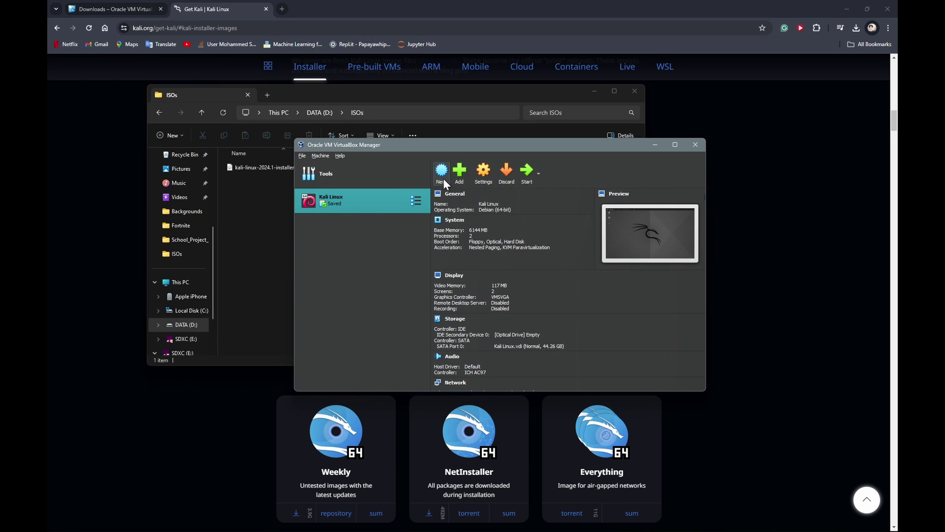
Step: Begin a new VM named KaliLinux 2 and set its machine folder to D:\Kali Linux
{"action": "left_click", "coordinate": [444, 179]}
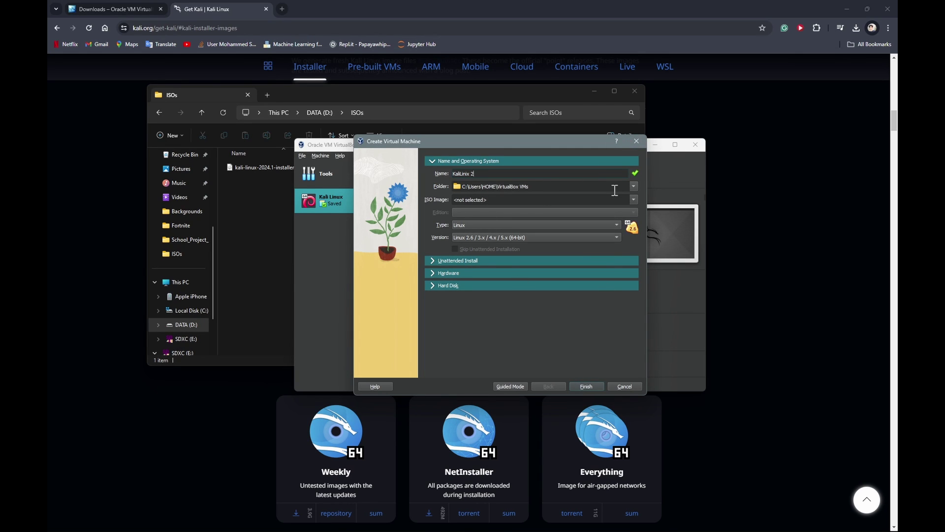
{"action": "left_click", "coordinate": [634, 186]}
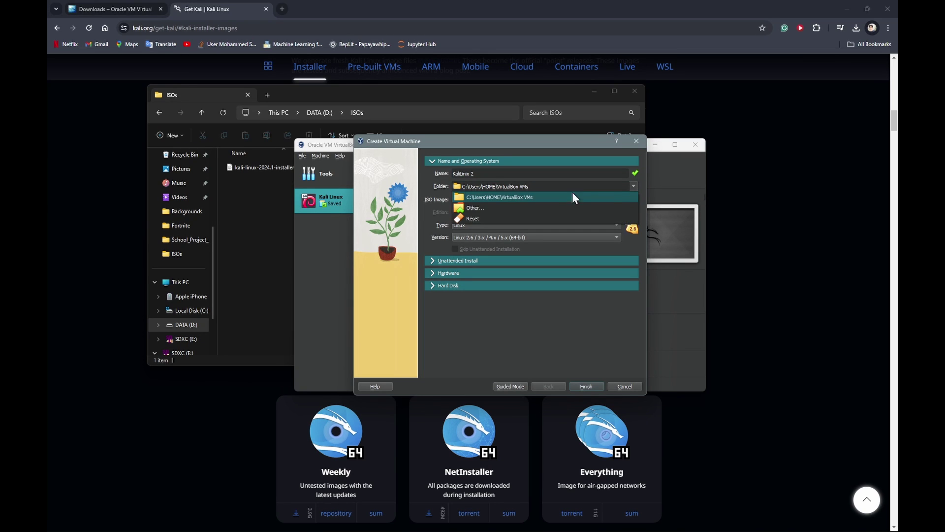
{"action": "left_click", "coordinate": [521, 207]}
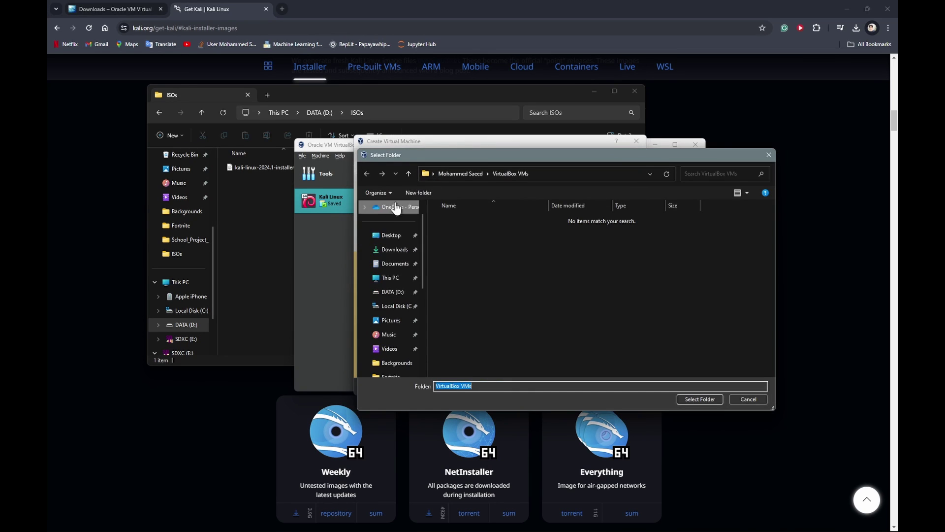
{"action": "left_click", "coordinate": [398, 291]}
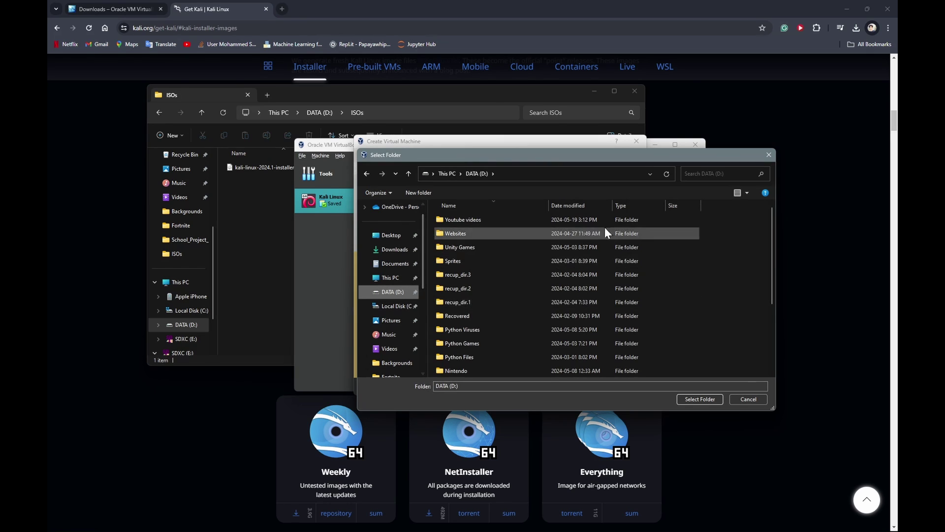
{"action": "right_click", "coordinate": [714, 301]}
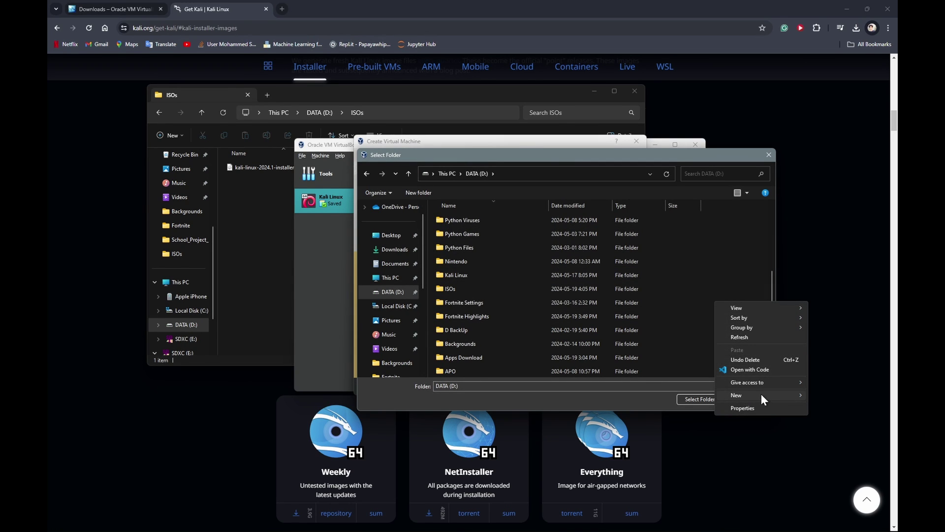
{"action": "left_click", "coordinate": [640, 253]}
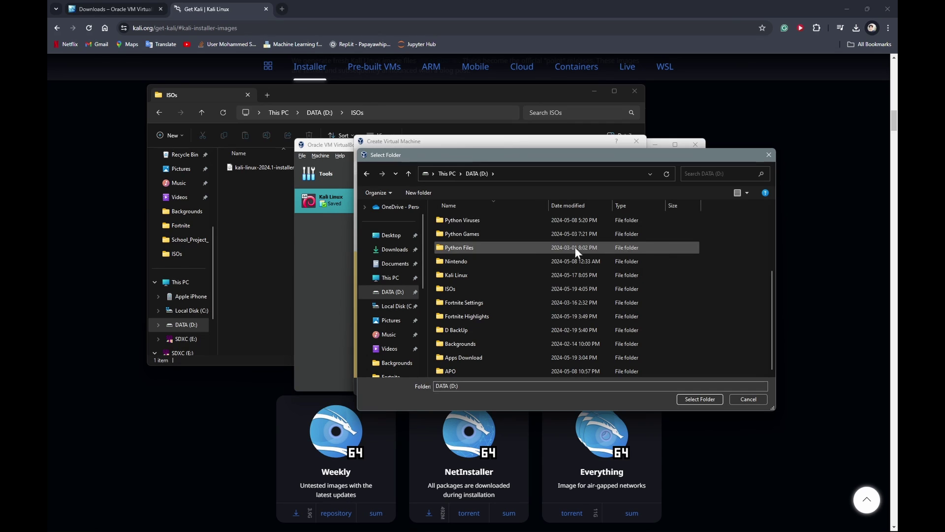
{"action": "left_click", "coordinate": [477, 274]}
{"action": "double_click", "coordinate": [477, 274]}
{"action": "right_click", "coordinate": [467, 256]}
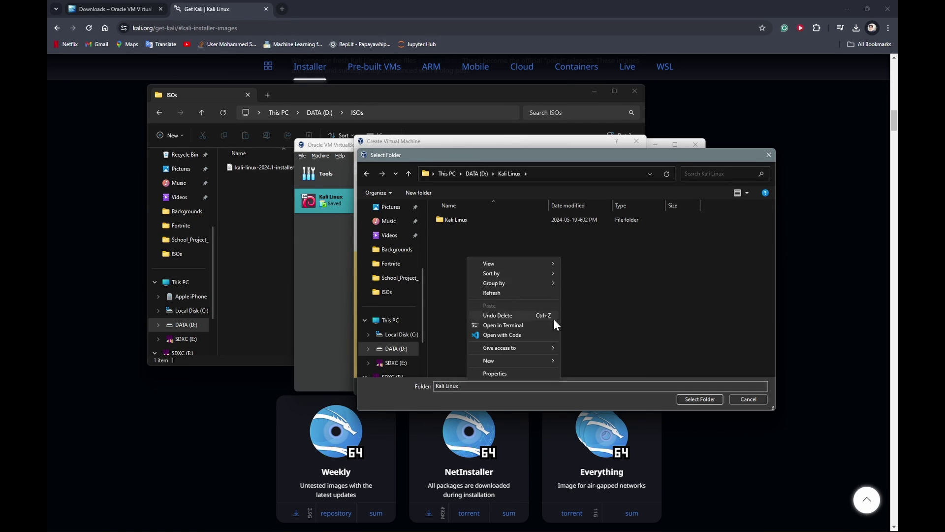
{"action": "left_click", "coordinate": [678, 346]}
{"action": "left_click", "coordinate": [703, 396]}
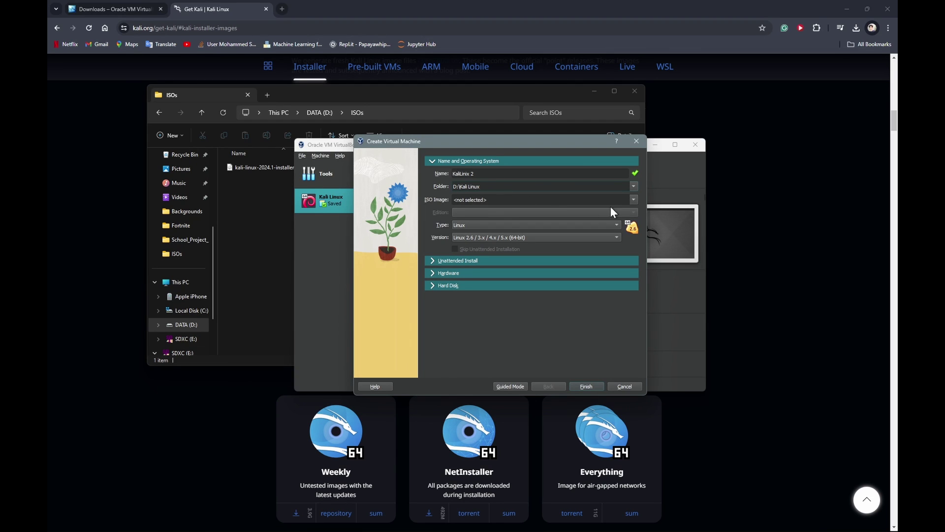
Step: Attach the kali-linux-2024.1-installer-amd64 ISO as the new VM's install image
{"action": "left_click", "coordinate": [632, 200]}
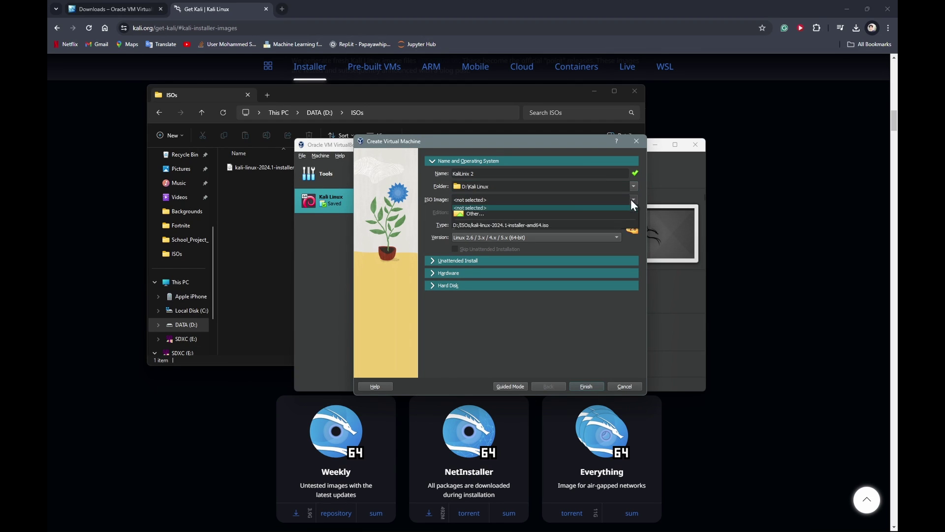
{"action": "left_click", "coordinate": [501, 215]}
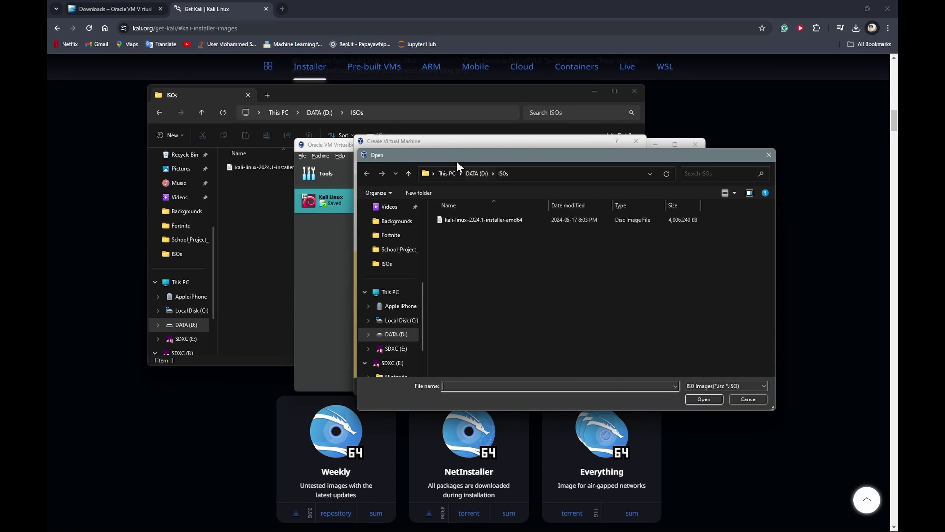
{"action": "left_click", "coordinate": [476, 217]}
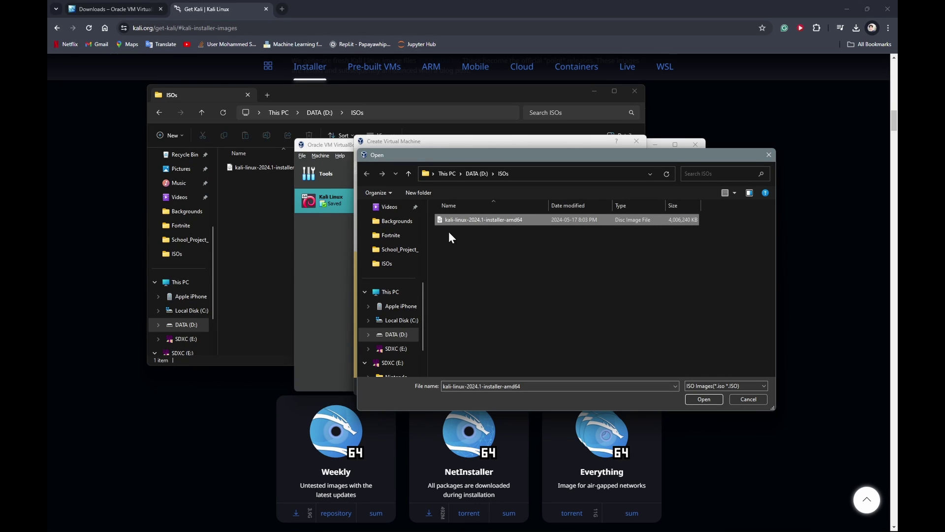
{"action": "left_click", "coordinate": [703, 399]}
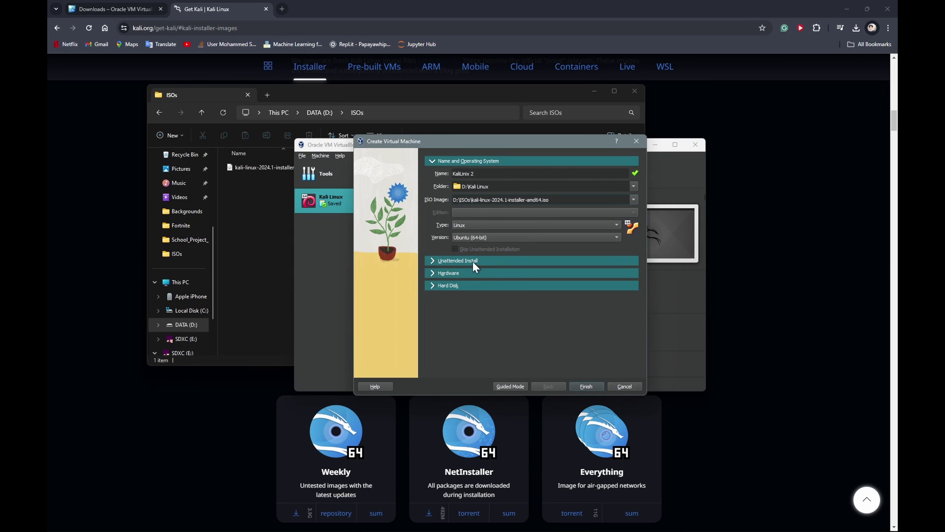
Step: Set the VM type to Linux and version to Debian (64-bit)
{"action": "left_click", "coordinate": [483, 227]}
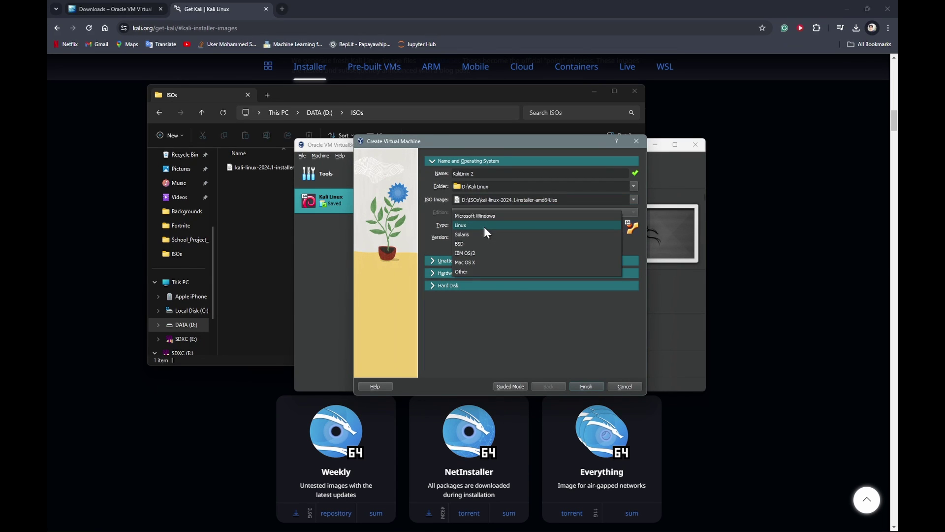
{"action": "left_click", "coordinate": [494, 316]}
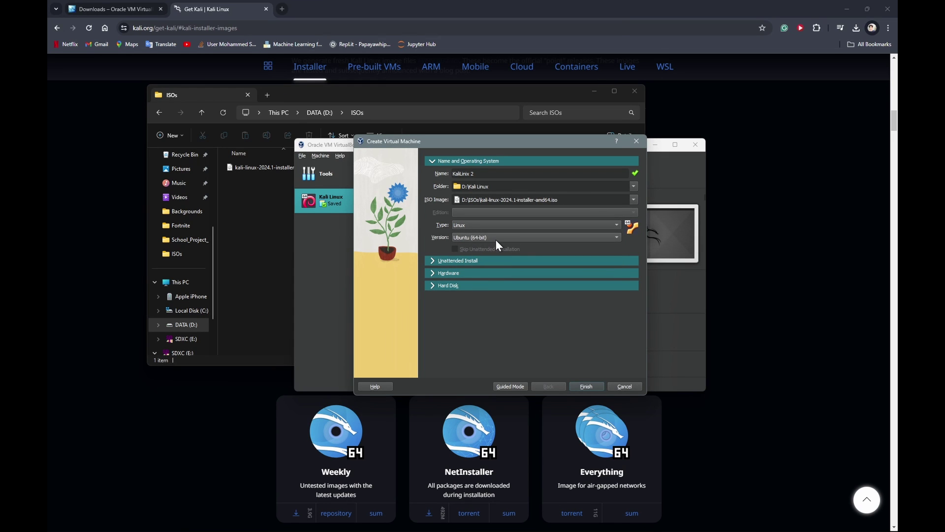
{"action": "left_click", "coordinate": [497, 239]}
{"action": "key", "text": "d"}
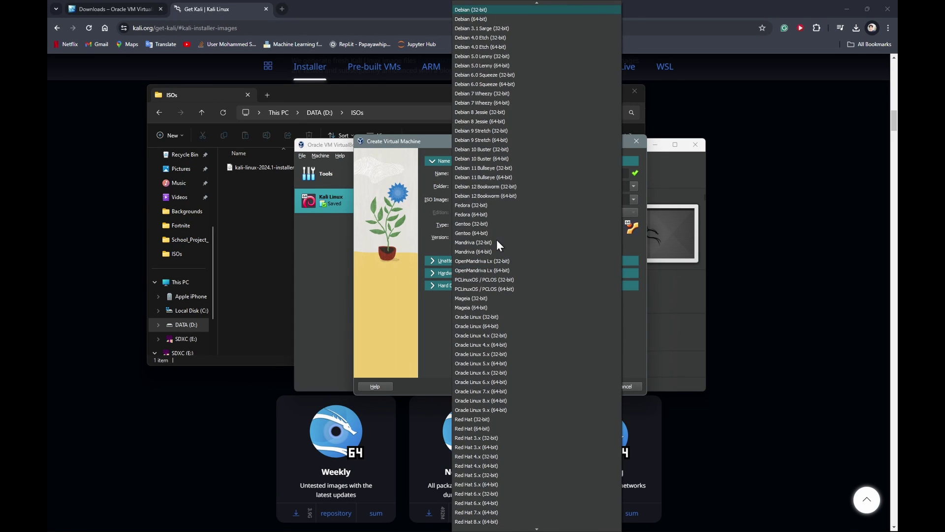
{"action": "left_click", "coordinate": [483, 20]}
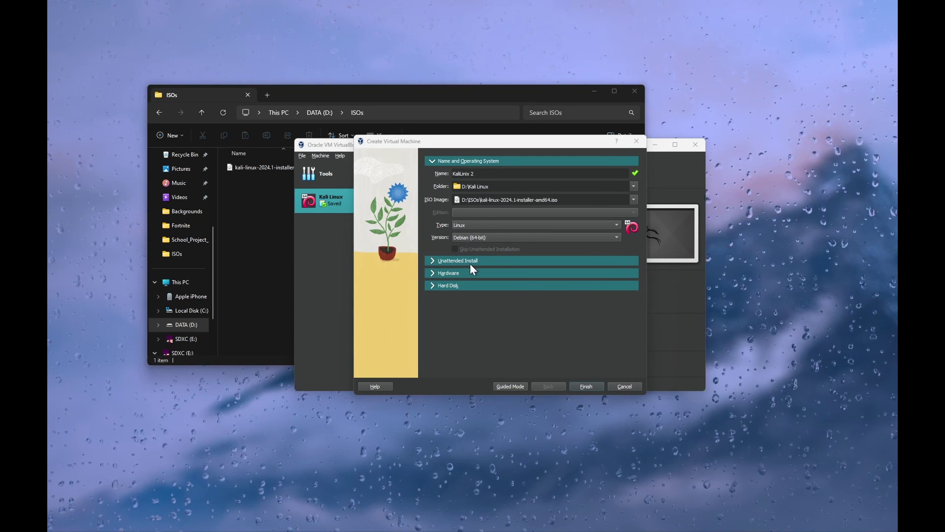
{"action": "left_click", "coordinate": [459, 274]}
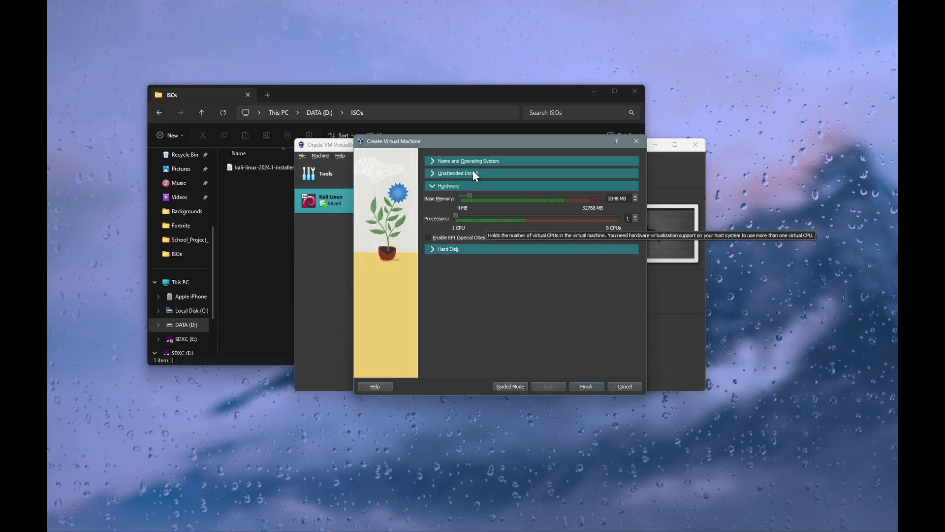
Step: Give the new VM 4908 MB base memory and 2 virtual processors
{"action": "left_click_drag", "start_coordinate": [518, 210], "coordinate": [569, 226]}
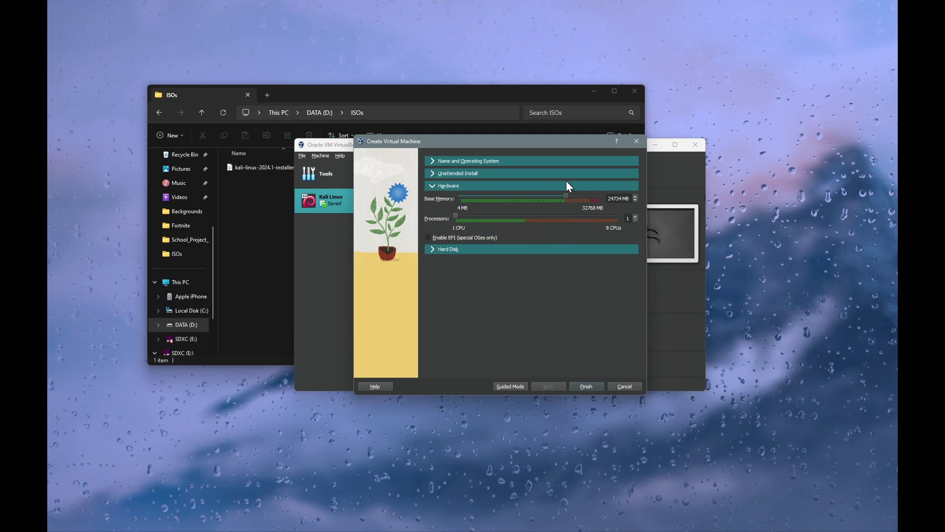
{"action": "left_click_drag", "start_coordinate": [566, 196], "coordinate": [631, 215]}
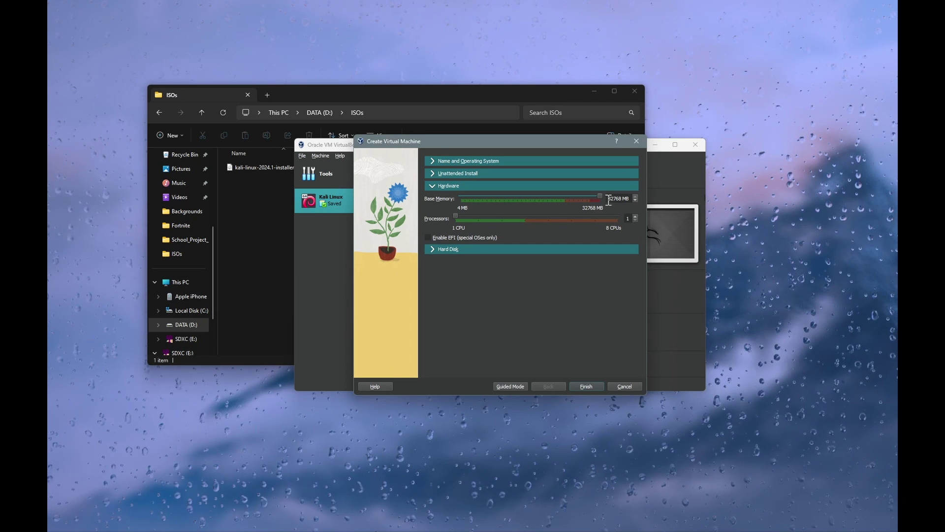
{"action": "left_click_drag", "start_coordinate": [600, 196], "coordinate": [528, 202]}
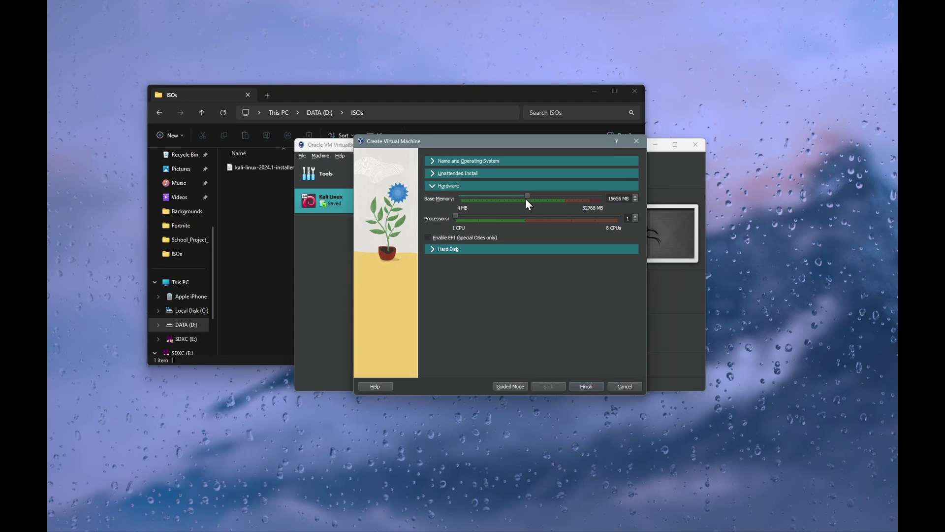
{"action": "left_click_drag", "start_coordinate": [526, 199], "coordinate": [486, 205]}
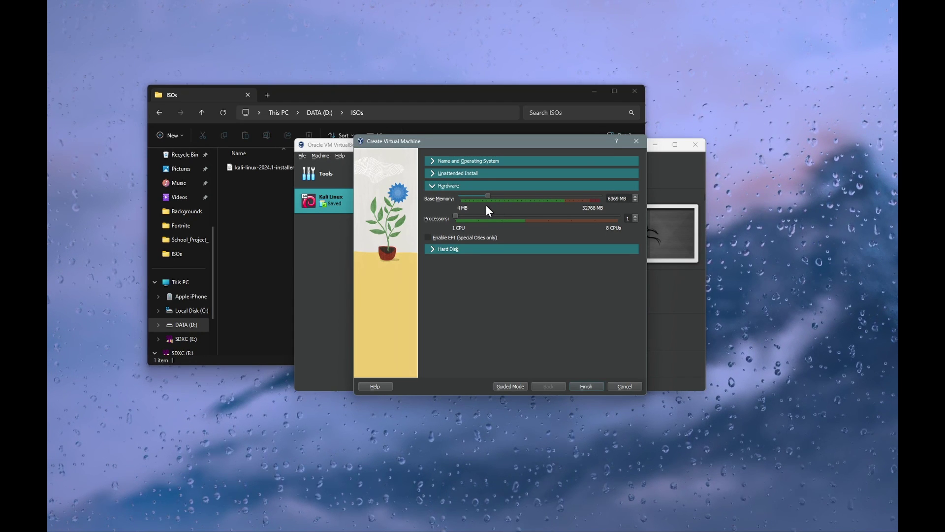
{"action": "mouse_move", "coordinate": [487, 206]}
{"action": "left_mouse_down"}
{"action": "mouse_move", "coordinate": [474, 217]}
{"action": "mouse_move", "coordinate": [533, 205]}
{"action": "mouse_move", "coordinate": [480, 211]}
{"action": "left_mouse_up"}
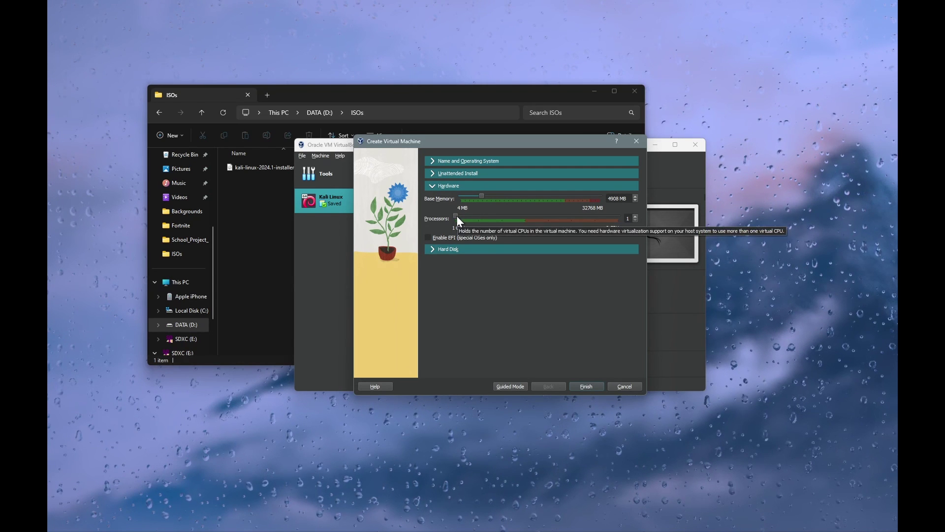
{"action": "left_click_drag", "start_coordinate": [459, 217], "coordinate": [484, 226]}
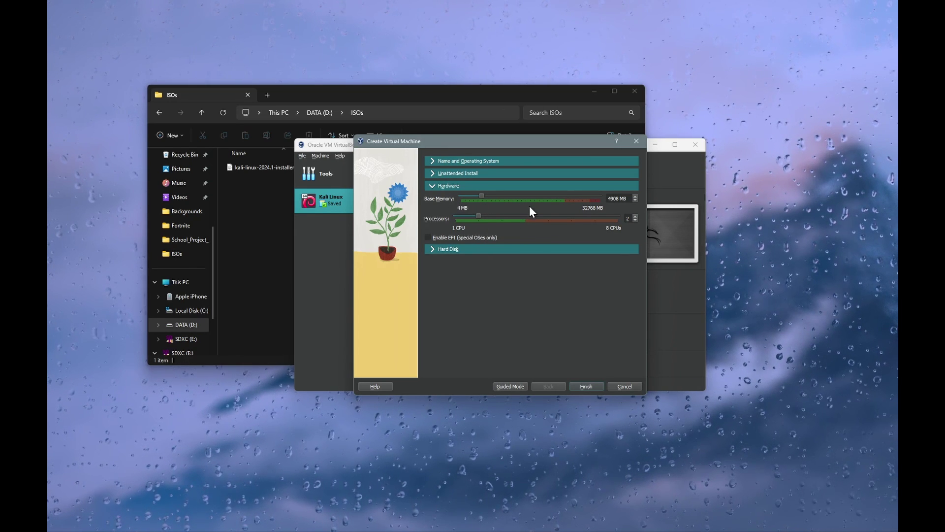
{"action": "left_click", "coordinate": [459, 250]}
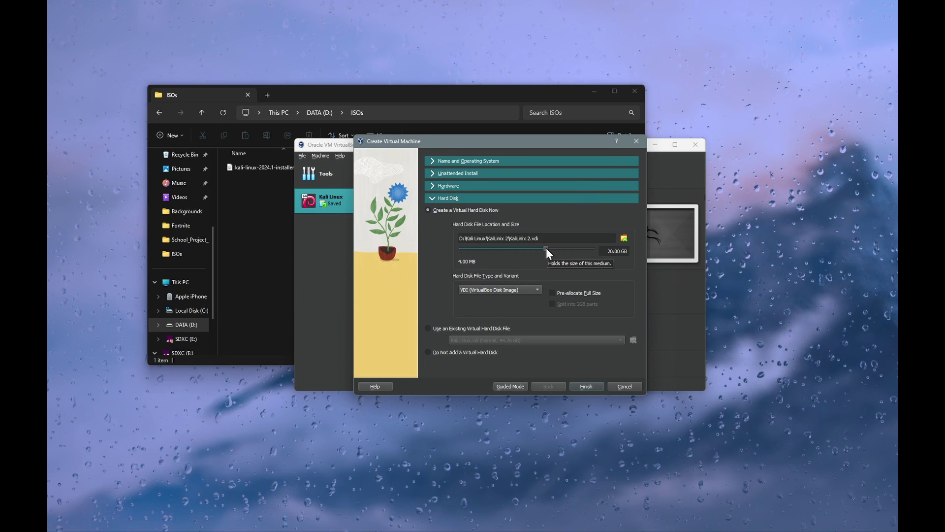
Step: Size the KaliLinix 2 virtual hard disk to 41.19 GB and finish creating the machine
{"action": "left_click_drag", "start_coordinate": [545, 247], "coordinate": [554, 251]}
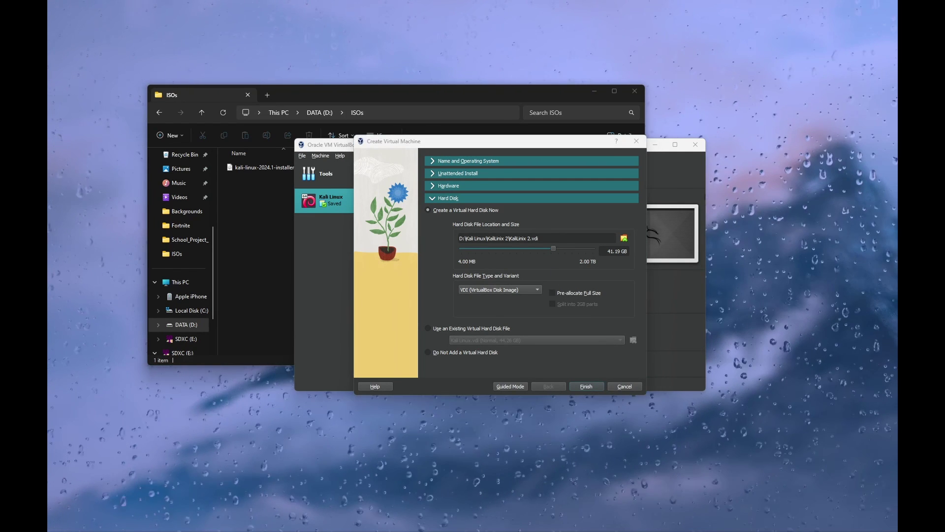
{"action": "left_click", "coordinate": [587, 386]}
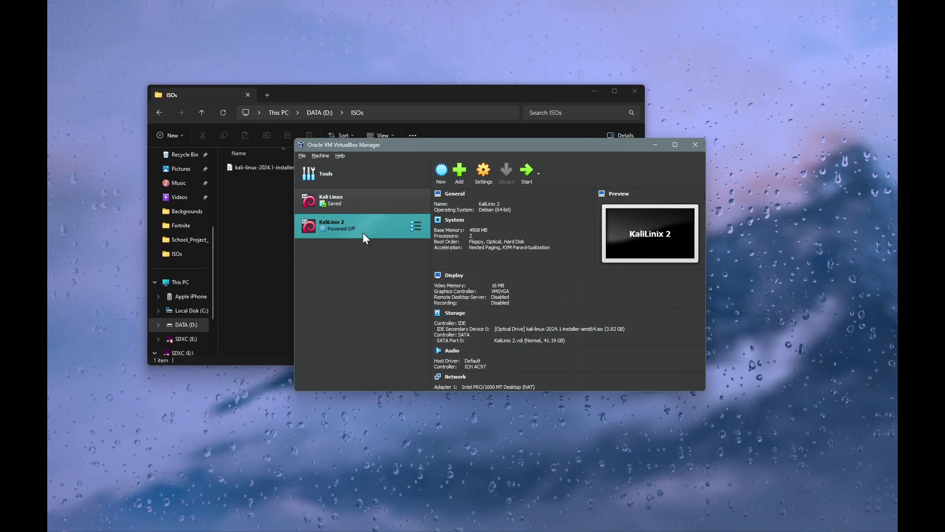
Step: Drag the splitter so the details pane beside the VM list is wider
{"action": "left_click_drag", "start_coordinate": [431, 236], "coordinate": [400, 245]}
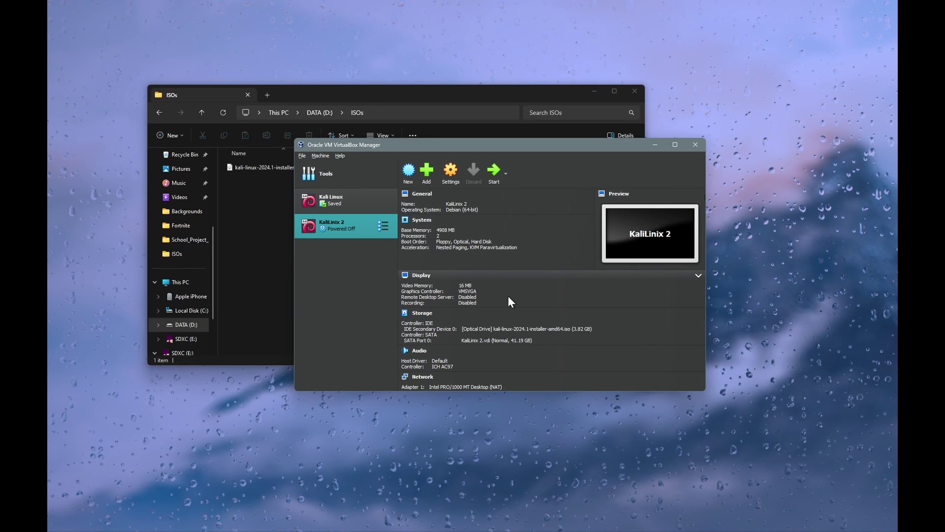
Step: Open KaliLinix 2's Settings, check General Advanced and System, then show the Display page
{"action": "right_click", "coordinate": [342, 222]}
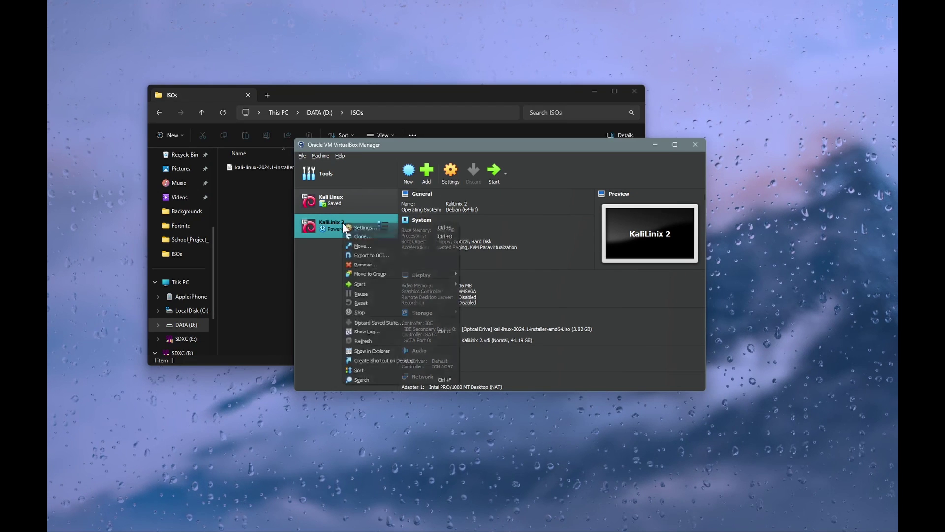
{"action": "left_click", "coordinate": [370, 227]}
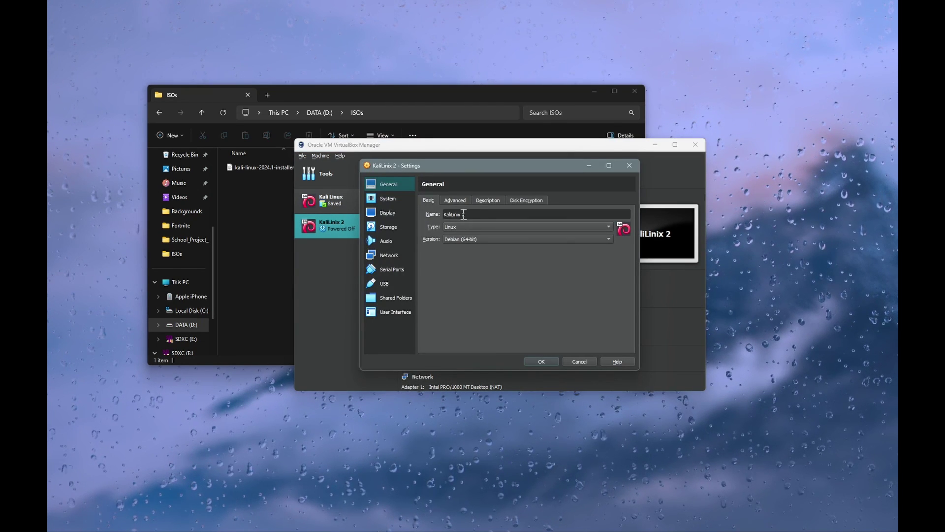
{"action": "left_click", "coordinate": [454, 203]}
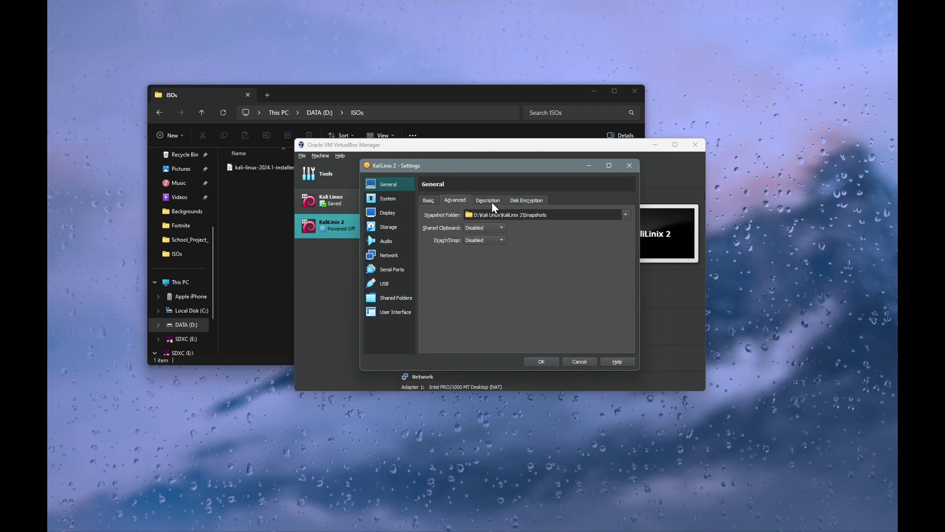
{"action": "left_click", "coordinate": [393, 200]}
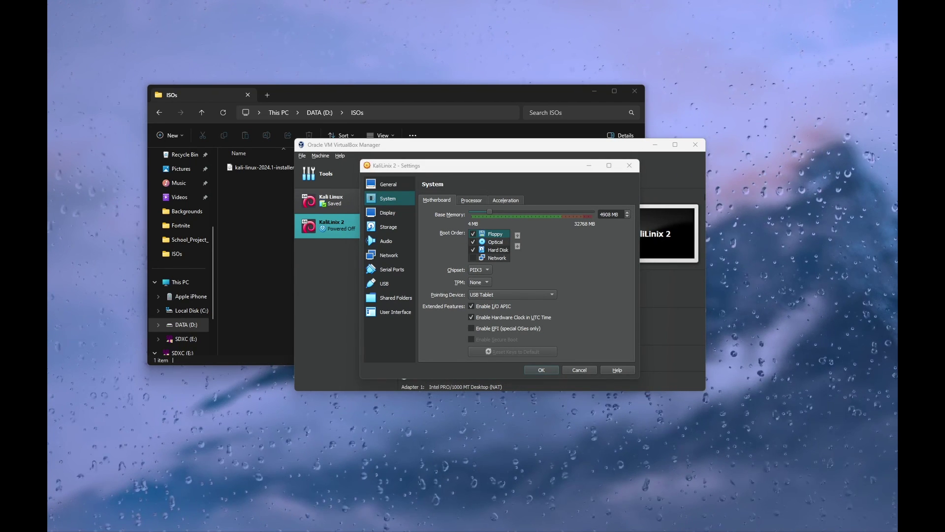
{"action": "left_click", "coordinate": [390, 212]}
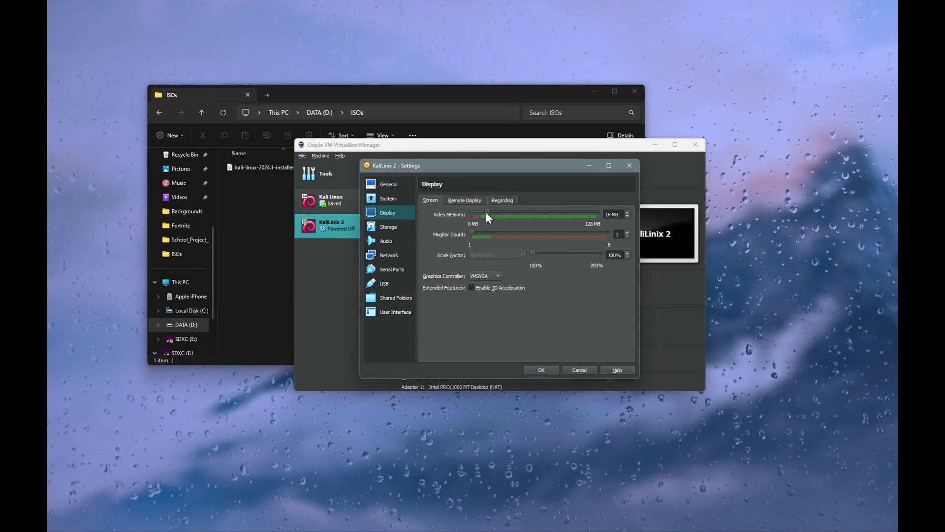
Step: Raise video memory to 112 MB, leaving 3D acceleration off after toggling it
{"action": "left_click_drag", "start_coordinate": [487, 213], "coordinate": [626, 235]}
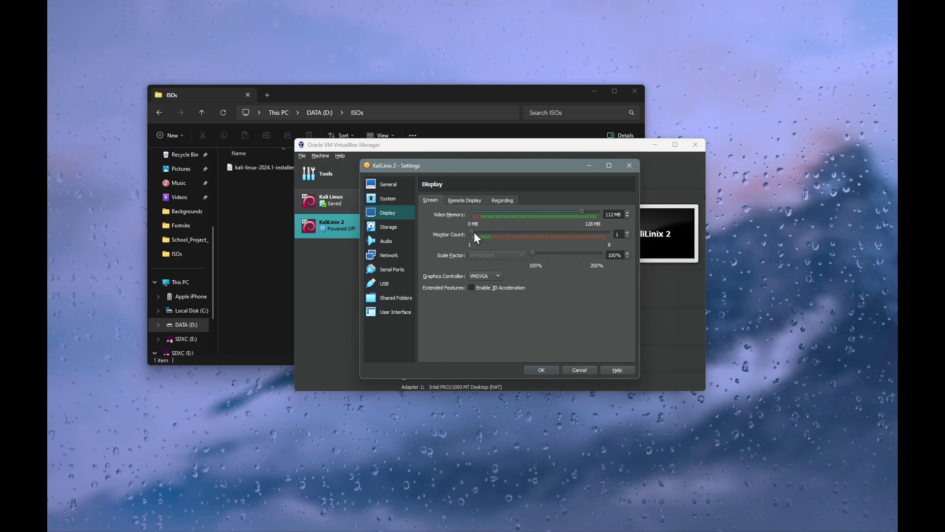
{"action": "left_click_drag", "start_coordinate": [472, 232], "coordinate": [497, 240]}
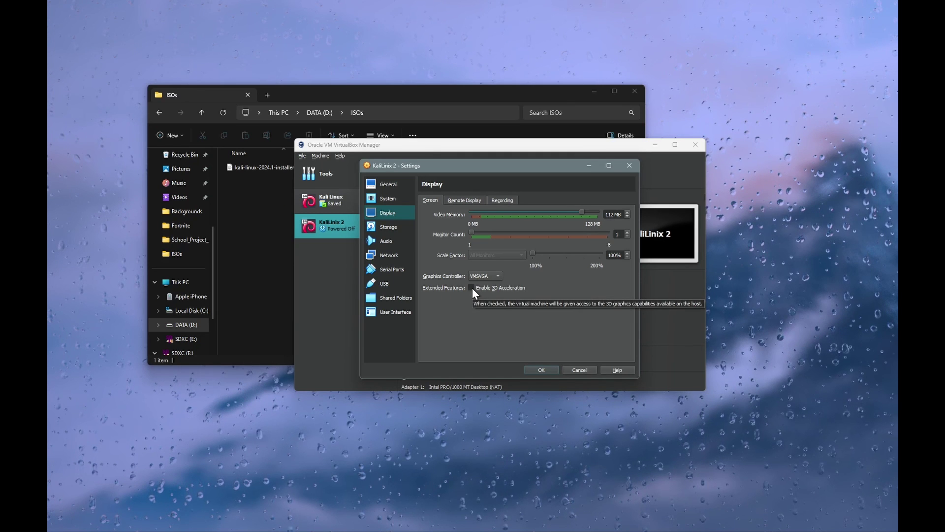
{"action": "left_click", "coordinate": [471, 287]}
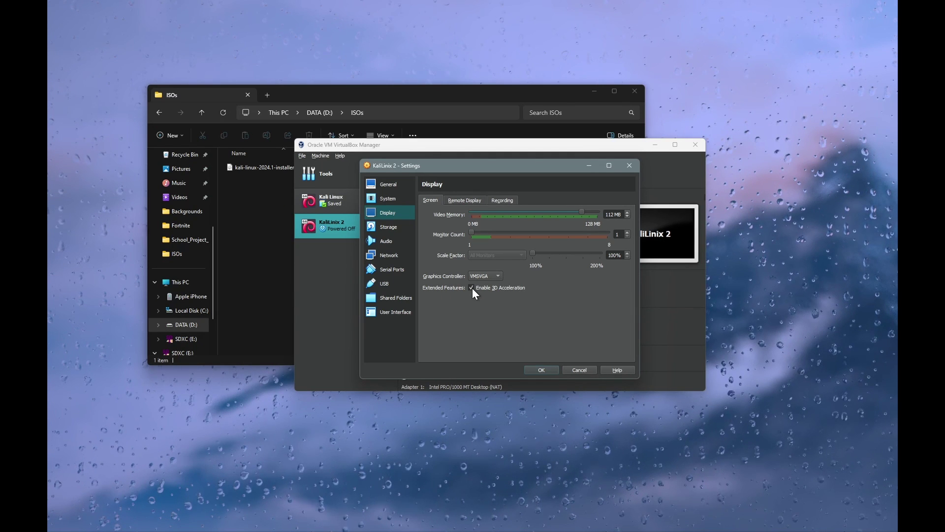
{"action": "left_click", "coordinate": [472, 287]}
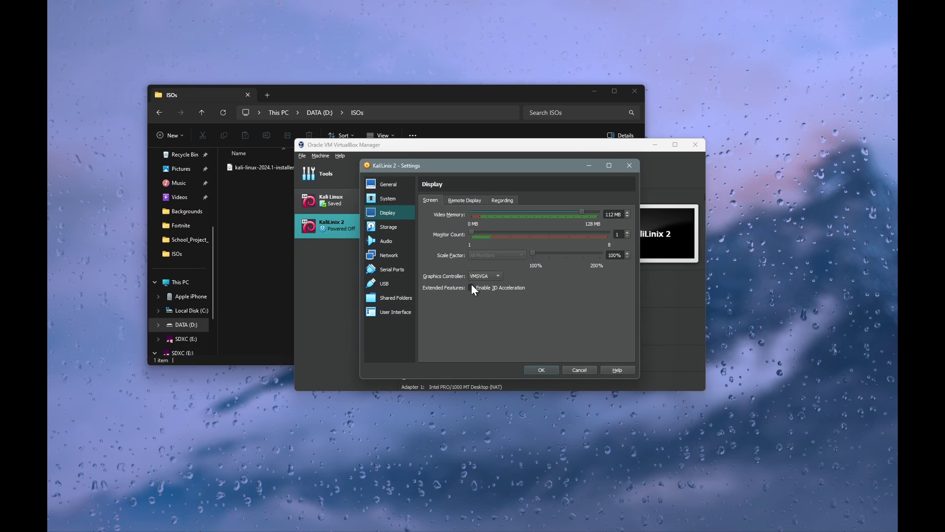
Step: Review the Storage, Audio, Network and Serial Ports pages, then save the settings with OK
{"action": "left_click", "coordinate": [404, 222]}
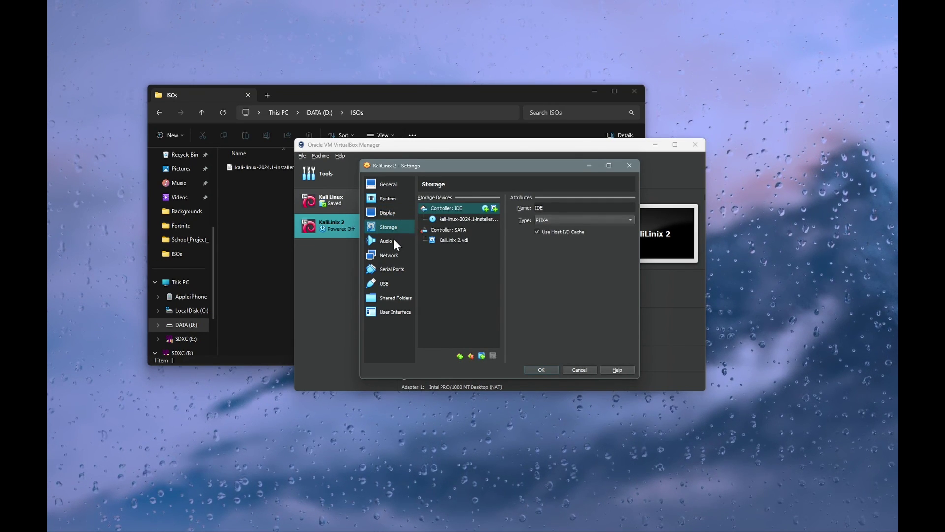
{"action": "left_click", "coordinate": [397, 241]}
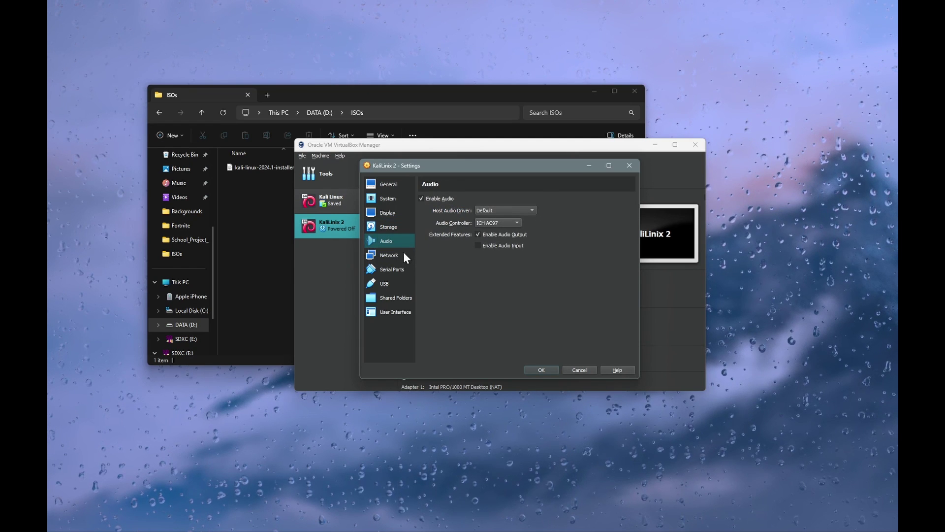
{"action": "left_click", "coordinate": [404, 254]}
{"action": "left_click", "coordinate": [398, 269]}
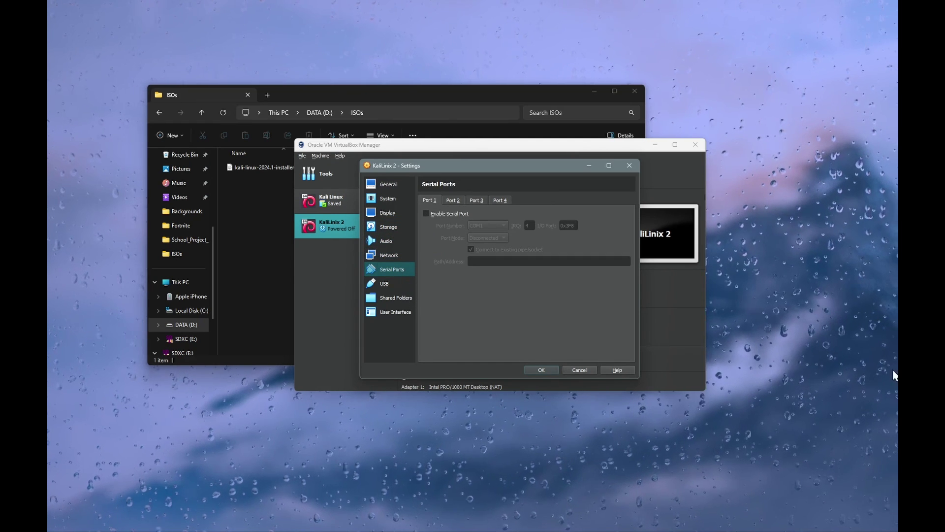
{"action": "left_click", "coordinate": [542, 370]}
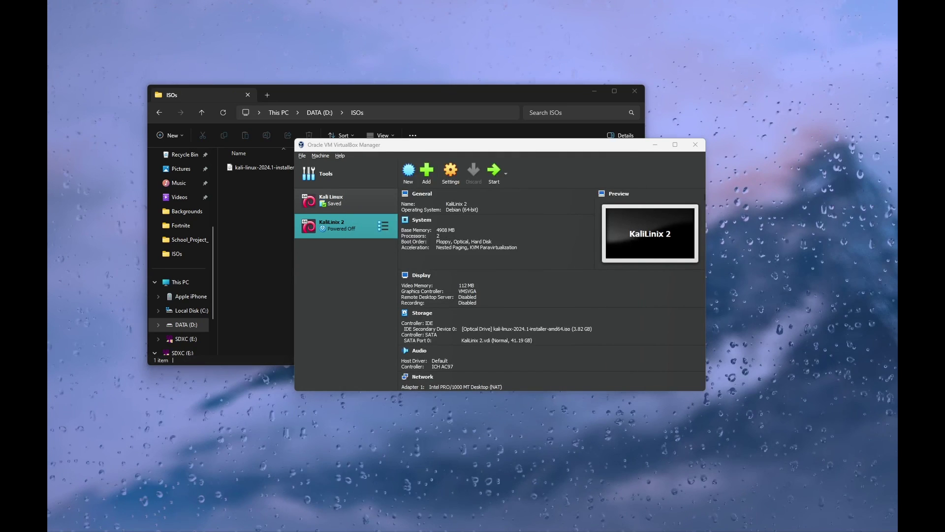
Step: Start KaliLinix 2 and bring its window showing the Kali installer boot menu forward
{"action": "double_click", "coordinate": [344, 224]}
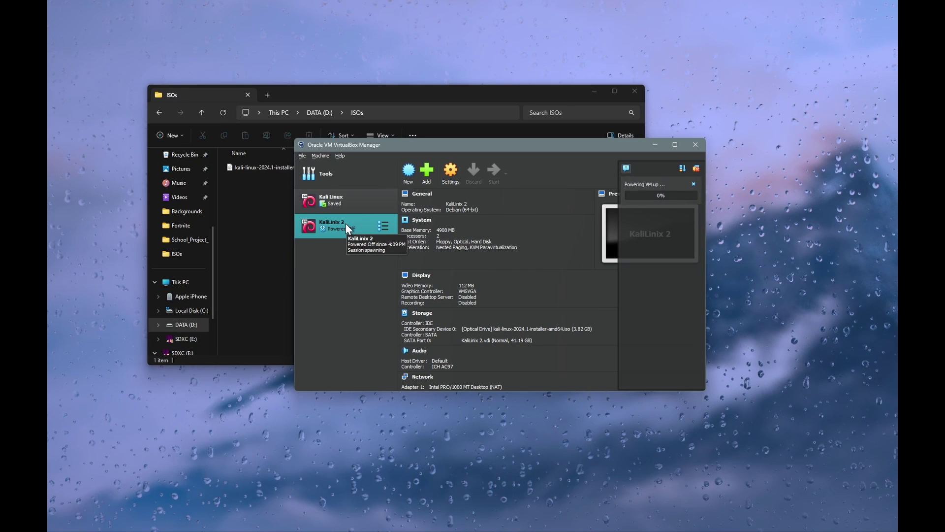
{"action": "left_click", "coordinate": [627, 167]}
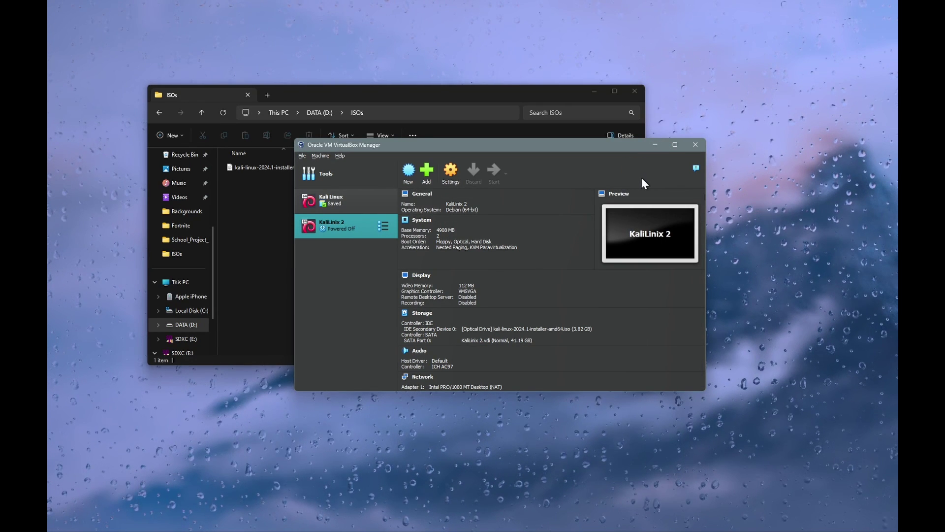
{"action": "left_click", "coordinate": [523, 484]}
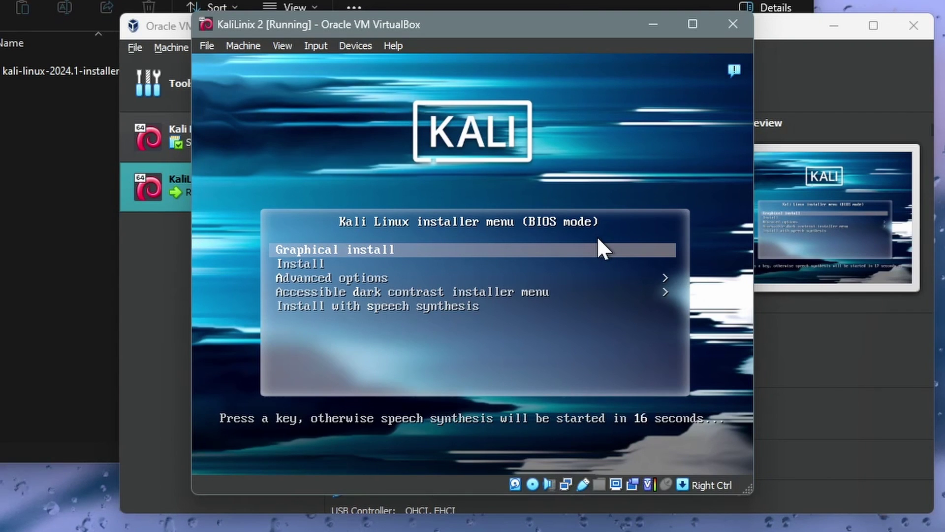
Step: Launch the Kali Graphical install and dismiss the VirtualBox notifications
{"action": "key", "text": "Return"}
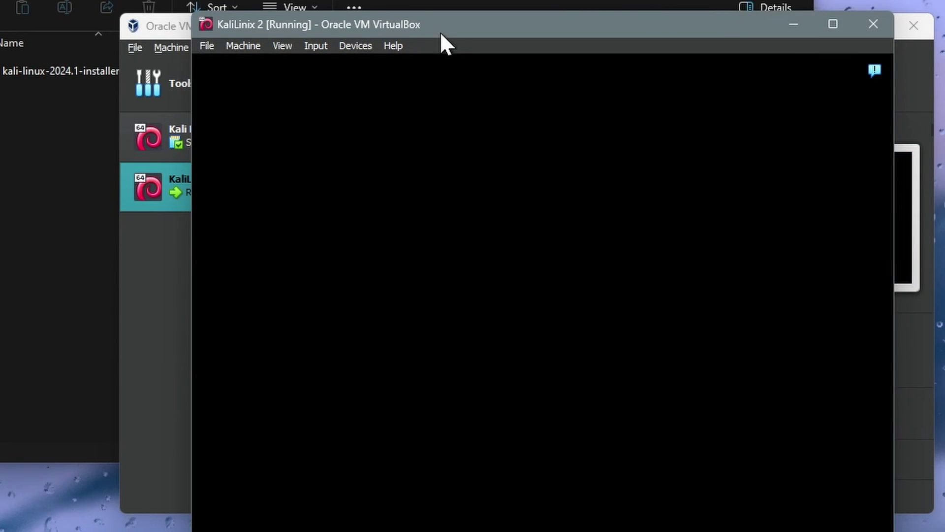
{"action": "left_click_drag", "start_coordinate": [439, 31], "coordinate": [424, 26]}
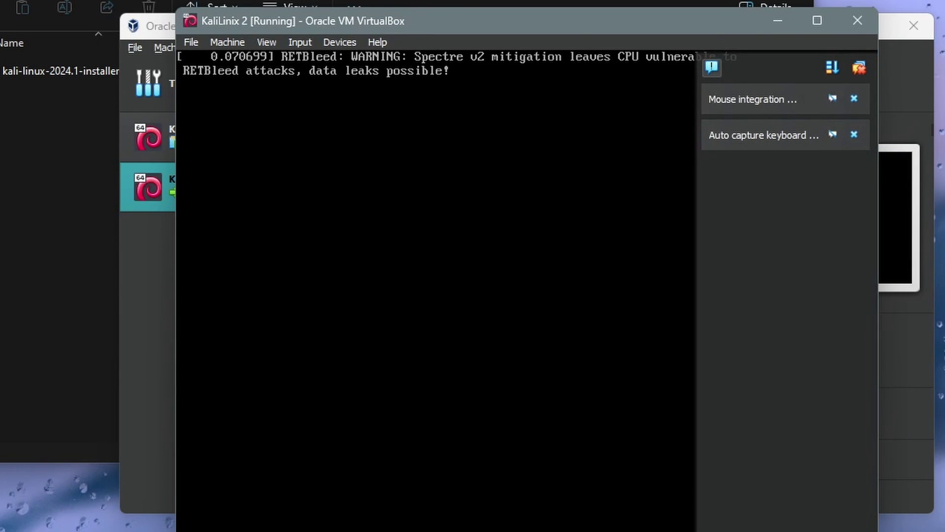
{"action": "left_click", "coordinate": [710, 69]}
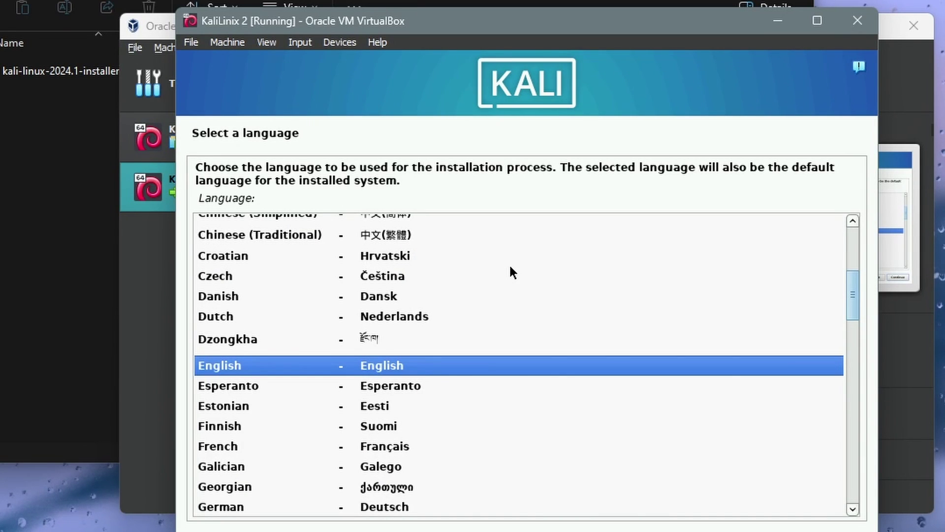
Step: Choose English language, United Kingdom location and British English keyboard
{"action": "key", "text": "Return"}
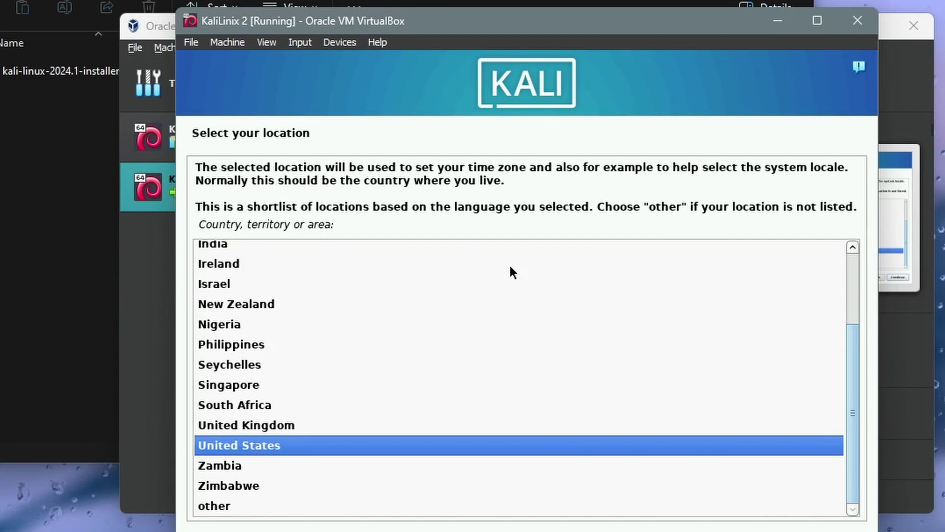
{"action": "key", "text": "Up"}
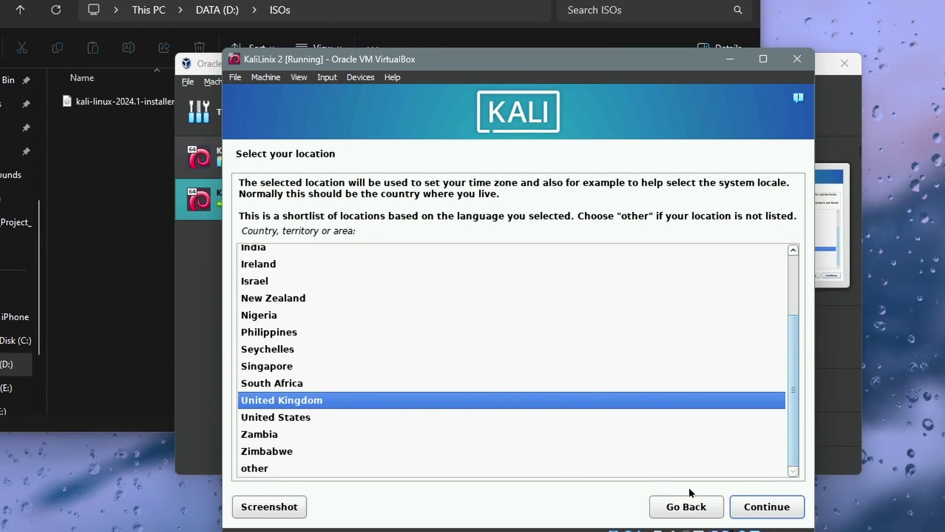
{"action": "left_click", "coordinate": [767, 509]}
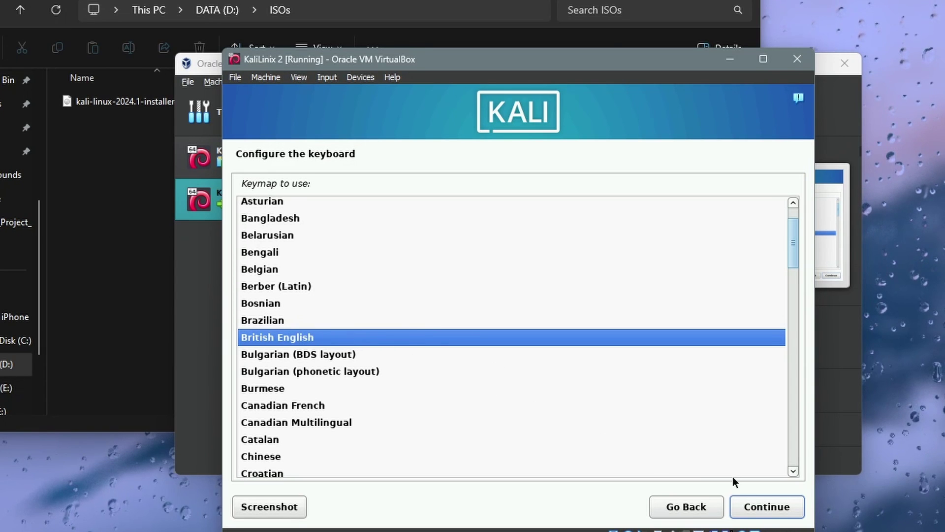
{"action": "left_click", "coordinate": [776, 506]}
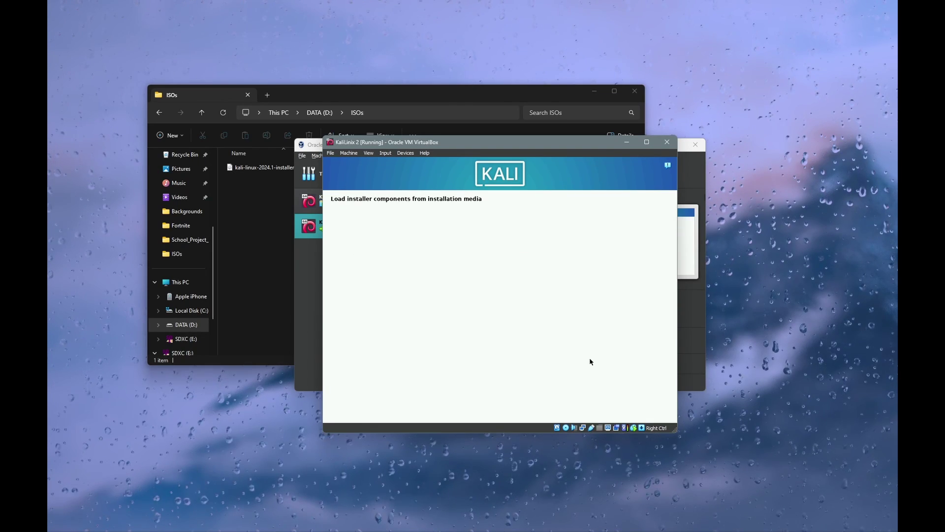
Step: Close the ISOs folder and VirtualBox Manager windows behind the VM
{"action": "left_click", "coordinate": [635, 91]}
{"action": "left_click", "coordinate": [695, 145]}
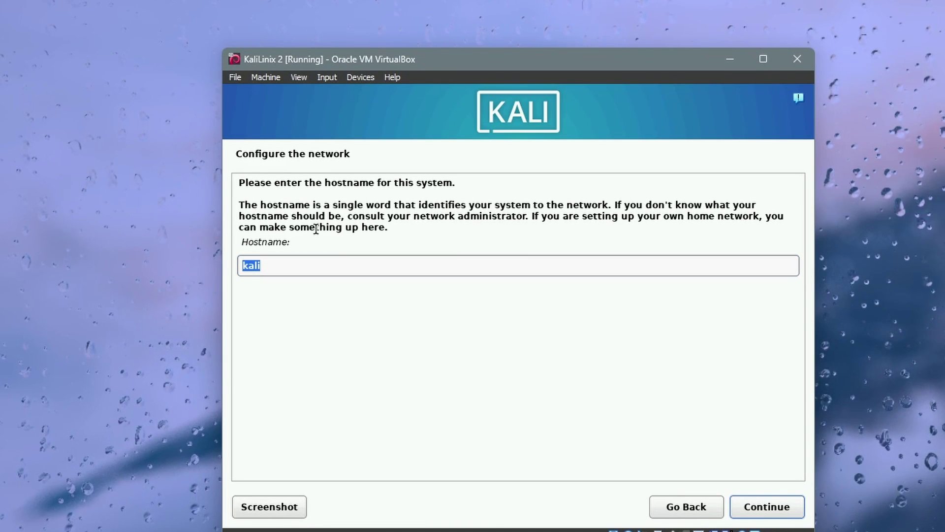
{"action": "left_click_drag", "start_coordinate": [302, 211], "coordinate": [338, 230]}
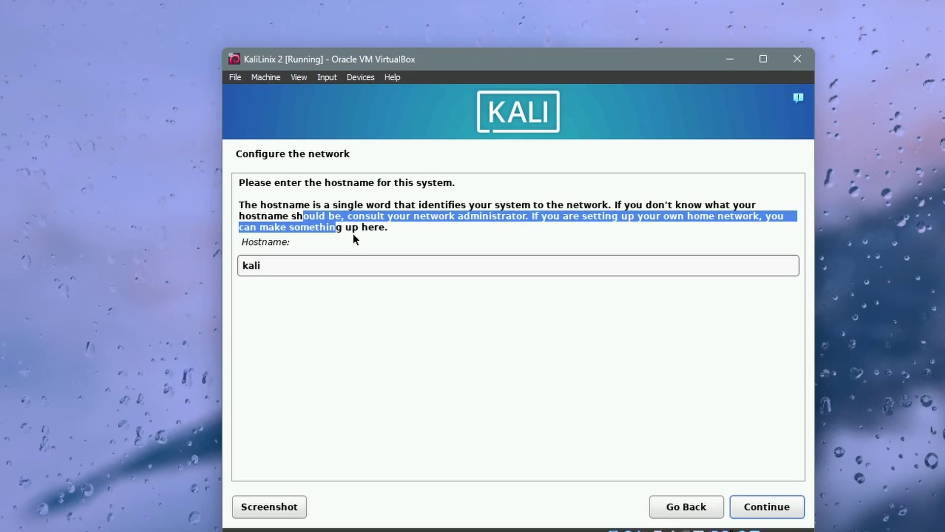
{"action": "left_click", "coordinate": [357, 225]}
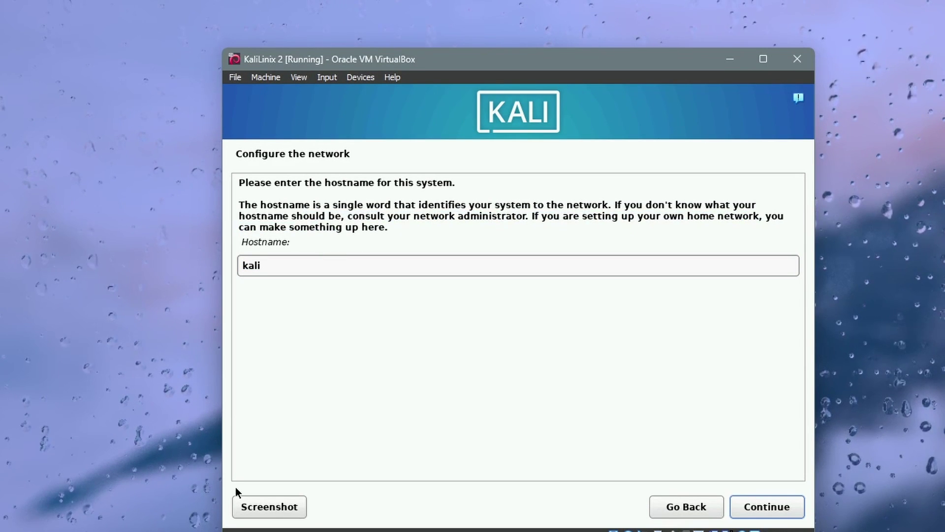
{"action": "key", "text": "super"}
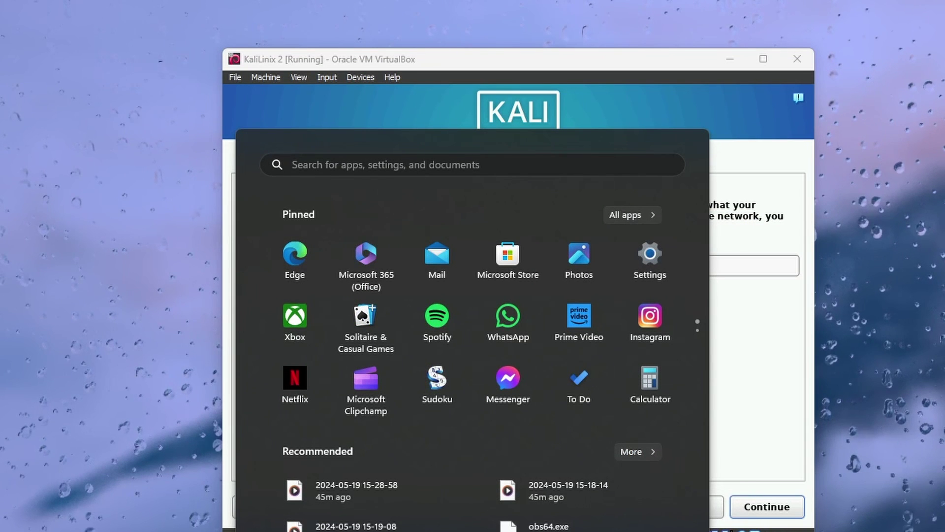
{"action": "left_click", "coordinate": [776, 450]}
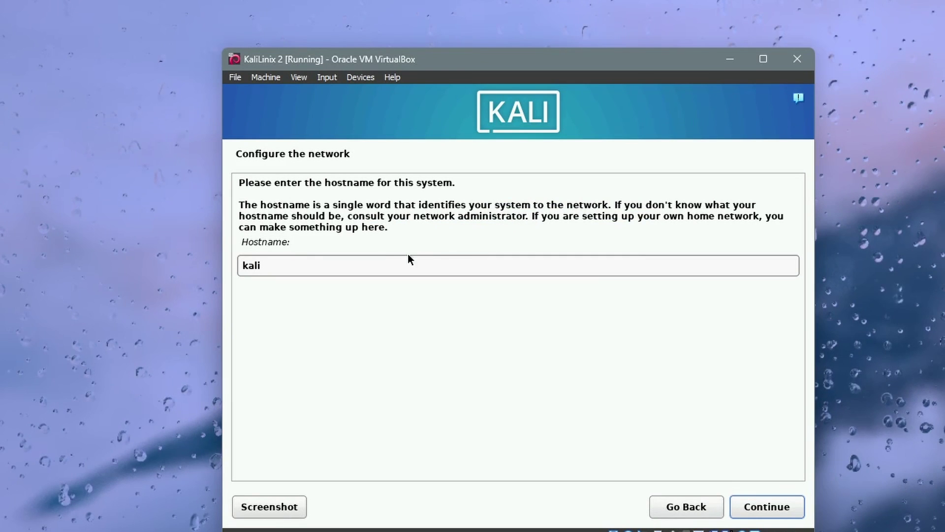
Step: Replace the installer's hostname with a new one and set the domain name to kali
{"action": "left_click", "coordinate": [312, 267]}
{"action": "key", "text": "ctrl+a"}
{"action": "type", "text": "moha"}
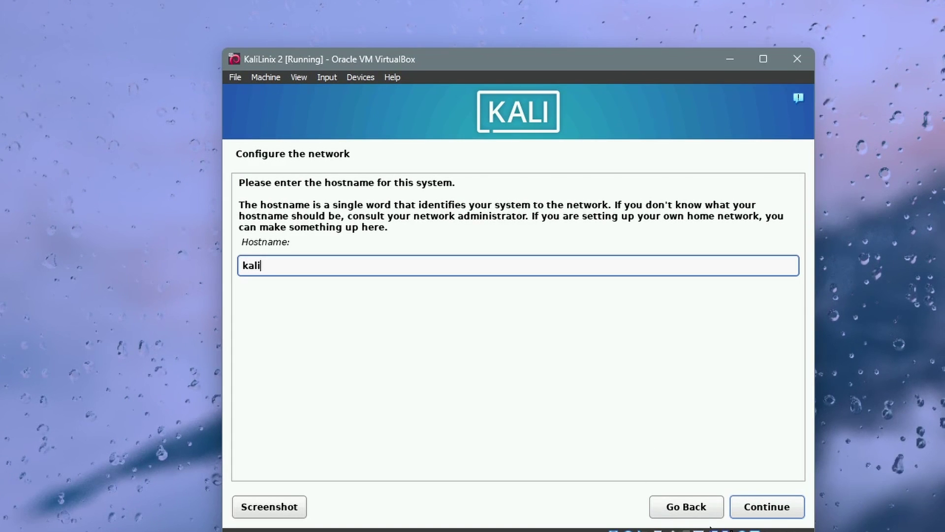
{"action": "left_click", "coordinate": [794, 510]}
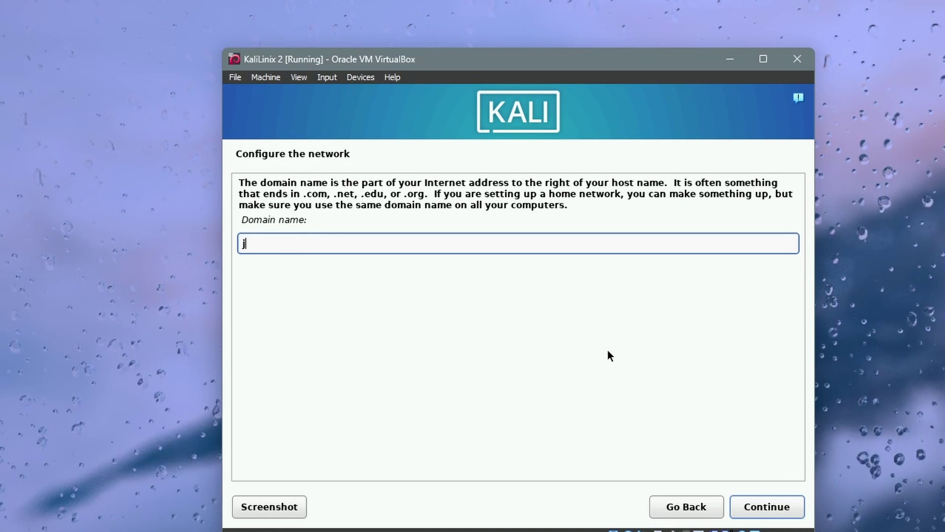
{"action": "type", "text": "kali"}
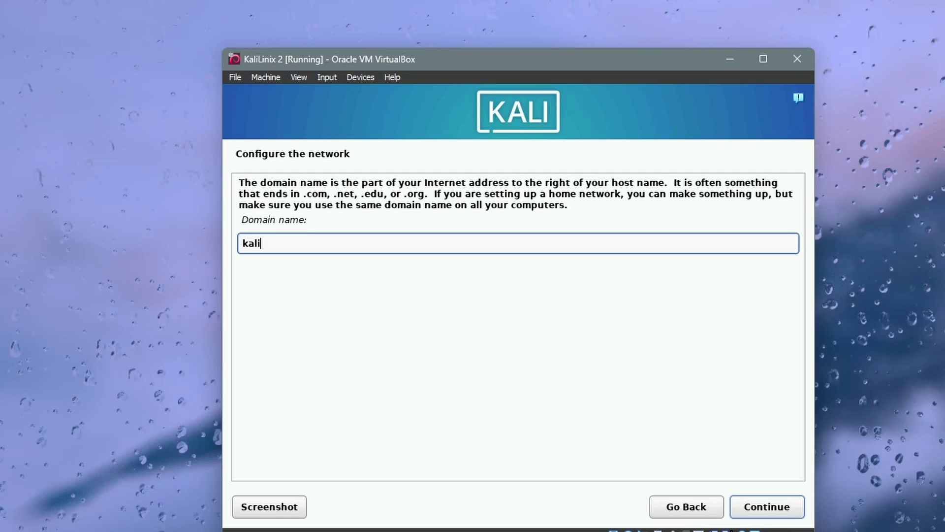
{"action": "left_click", "coordinate": [751, 511]}
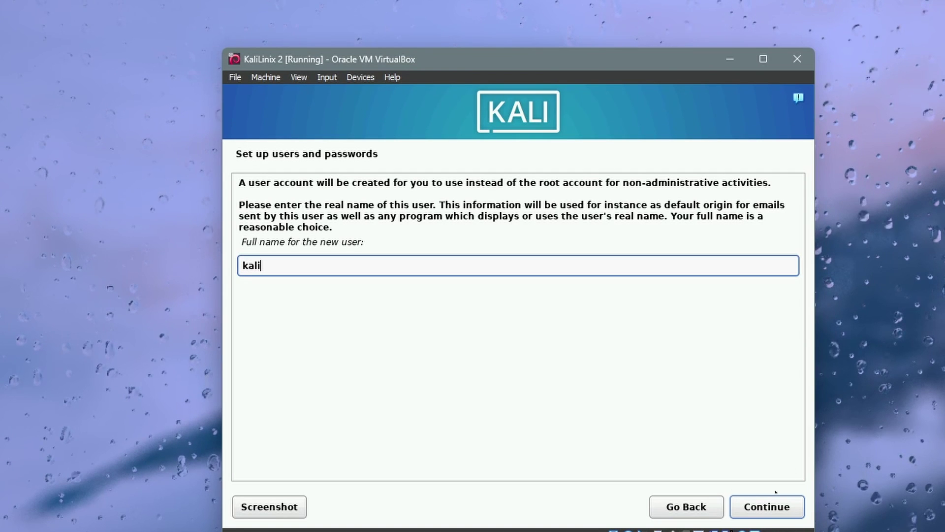
Step: Accept the full name and username kali, then enter and confirm the account password
{"action": "left_click", "coordinate": [766, 507]}
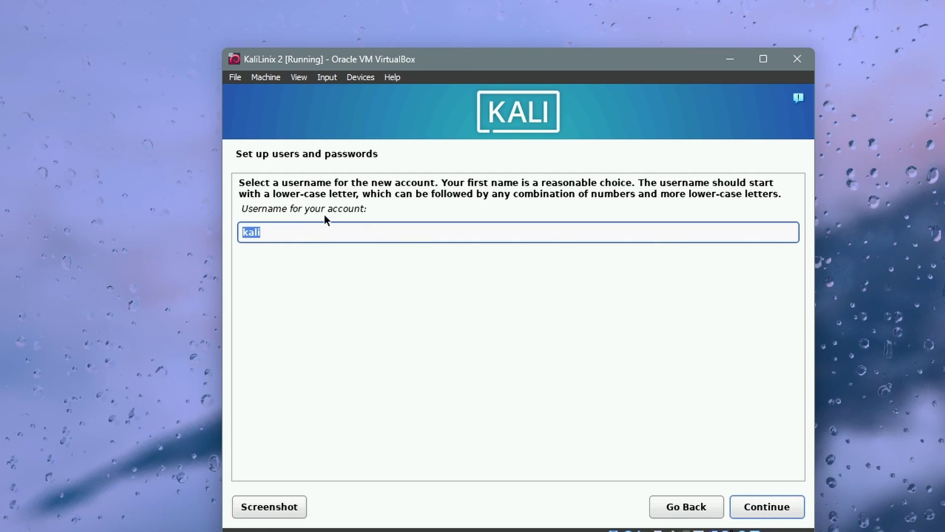
{"action": "left_click", "coordinate": [769, 512]}
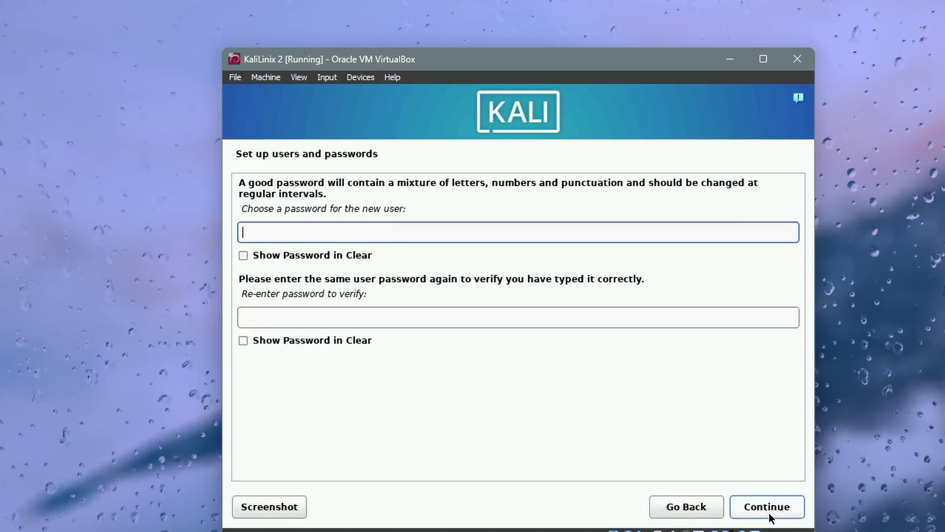
{"action": "type", "text": "ka"}
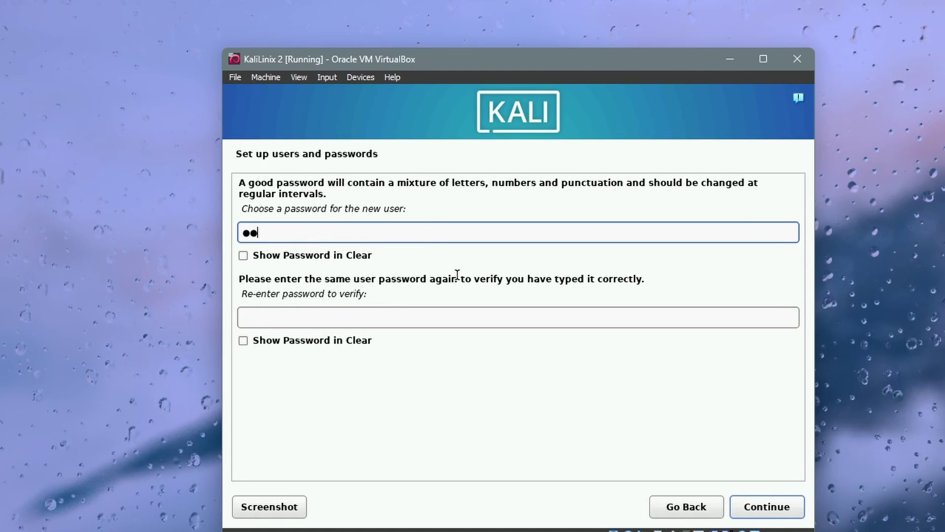
{"action": "type", "text": "li@123"}
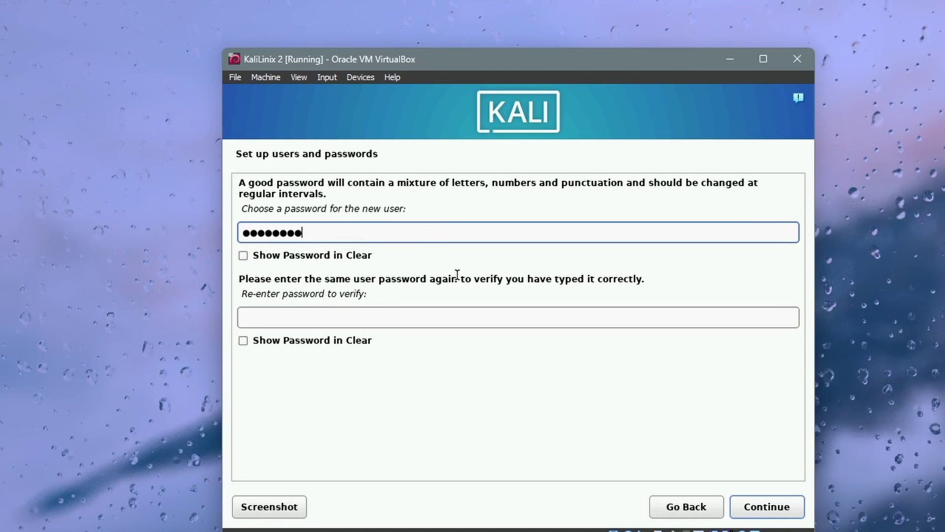
{"action": "left_click", "coordinate": [412, 320]}
{"action": "type", "text": "kali"}
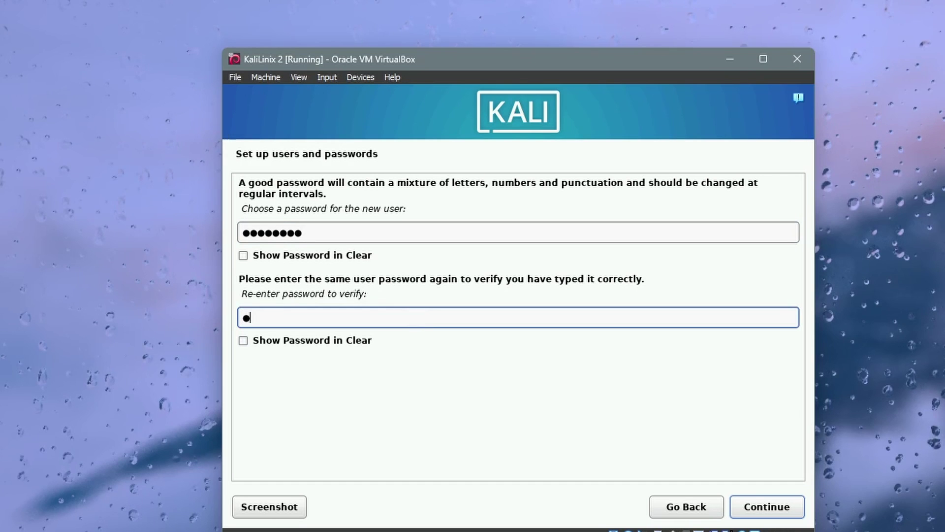
{"action": "type", "text": "@123"}
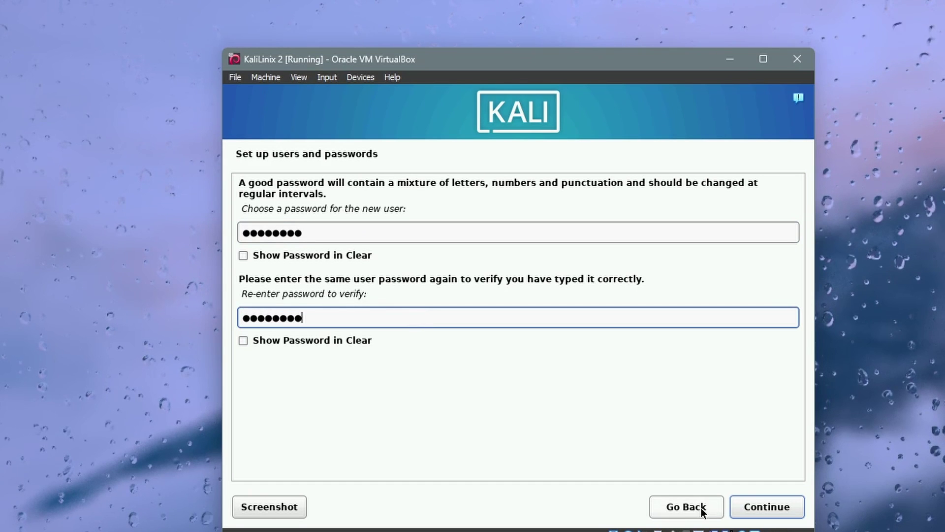
{"action": "left_click", "coordinate": [767, 507]}
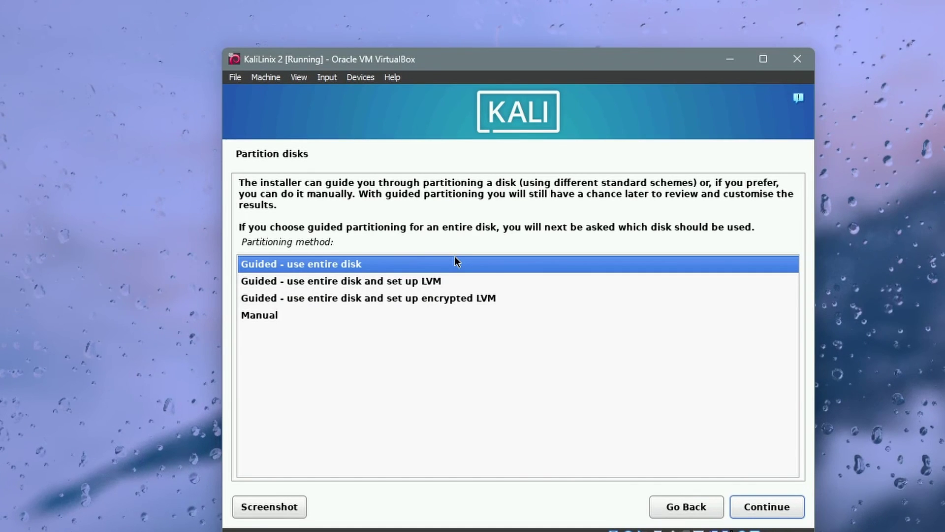
Step: Guided-partition the whole 44.2 GB VBOX disk as one partition and write the changes
{"action": "double_click", "coordinate": [455, 264]}
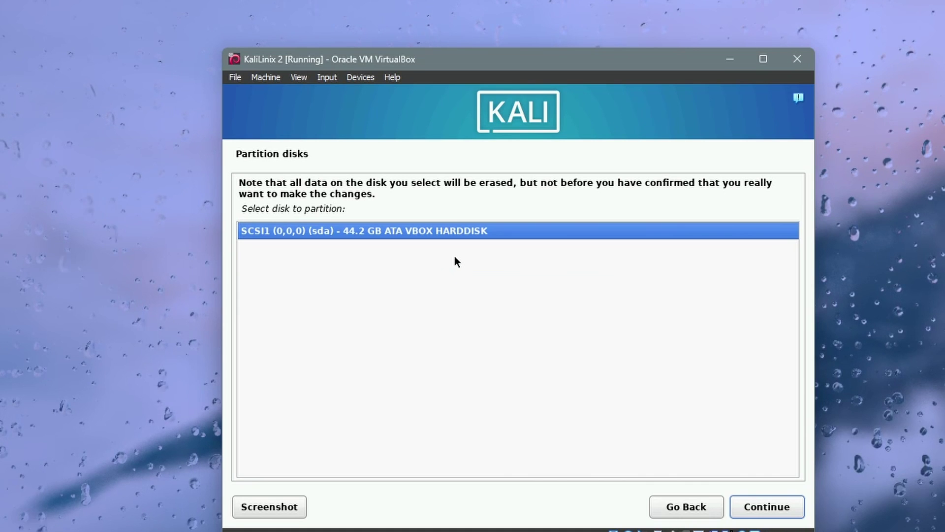
{"action": "key", "text": "Return"}
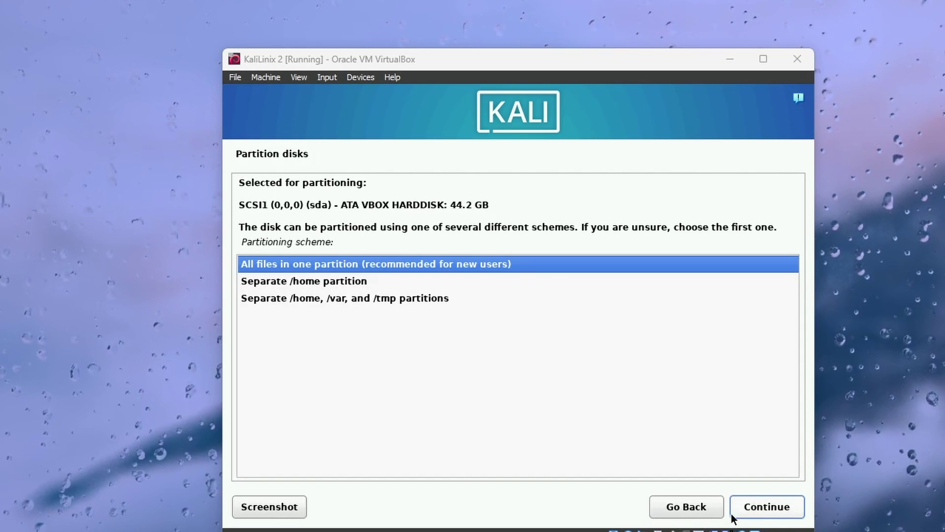
{"action": "left_click", "coordinate": [762, 507]}
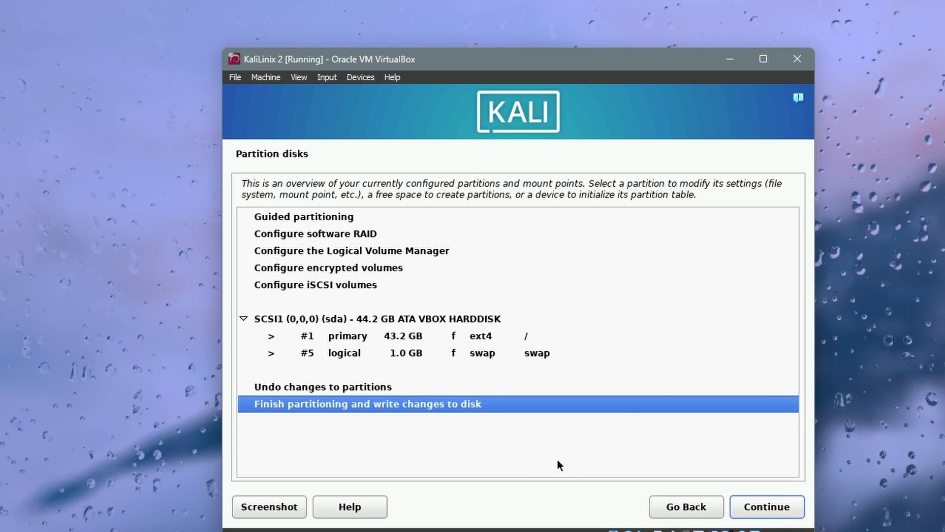
{"action": "left_click", "coordinate": [768, 507]}
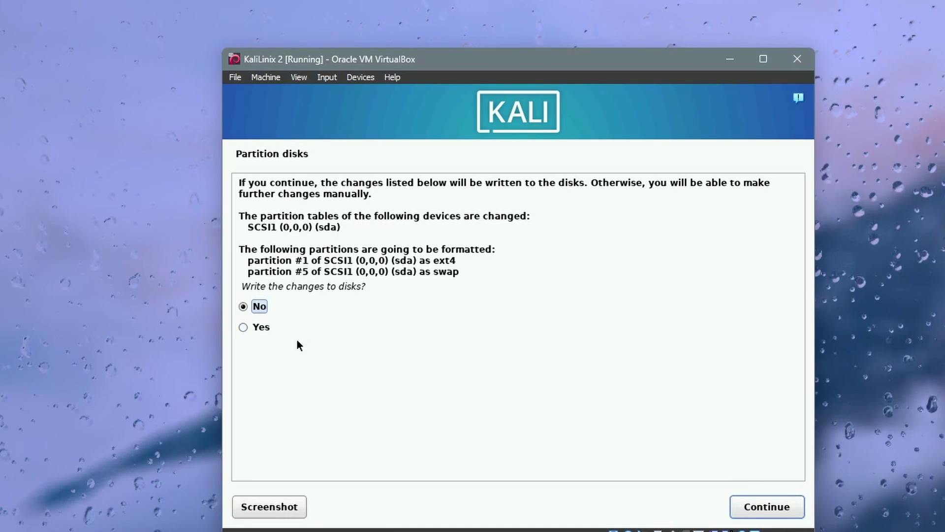
{"action": "left_click", "coordinate": [255, 328]}
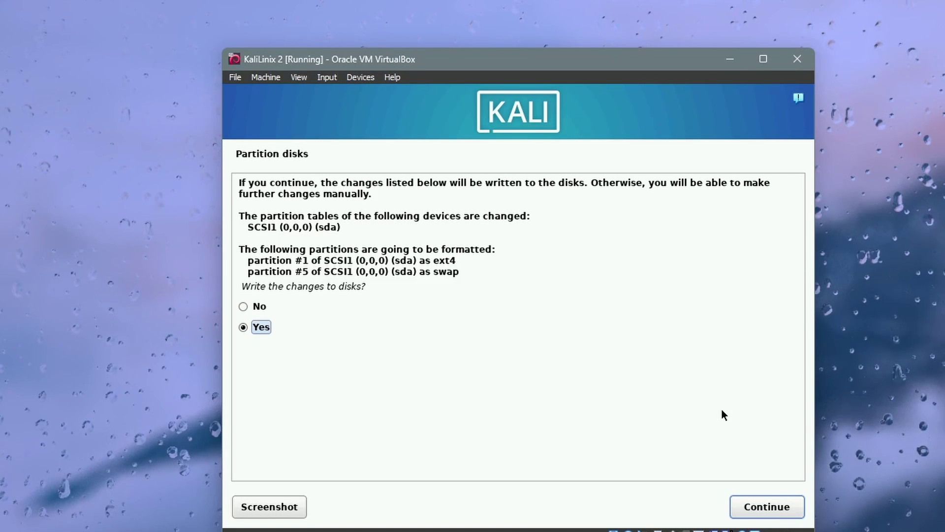
{"action": "left_click", "coordinate": [787, 512]}
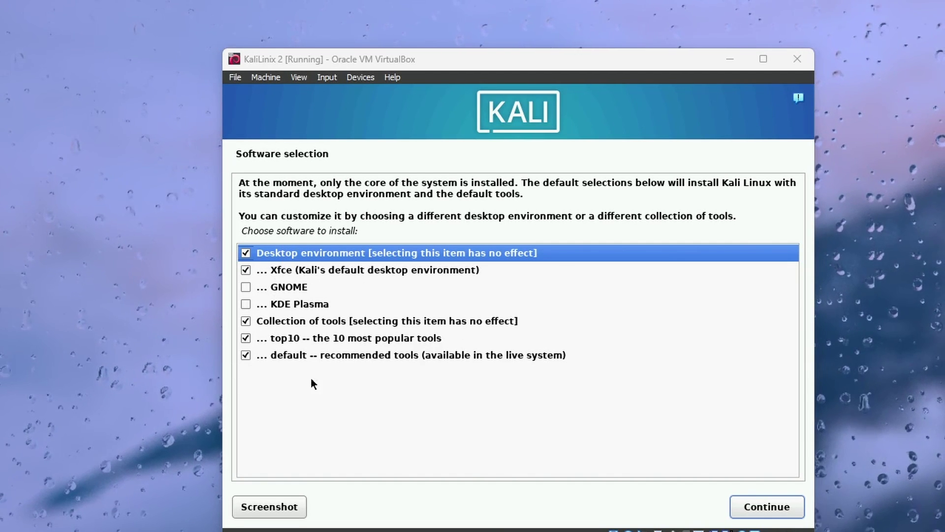
Step: Keep the default Xfce and tool selection, then install GRUB onto /dev/sda
{"action": "left_click", "coordinate": [755, 506]}
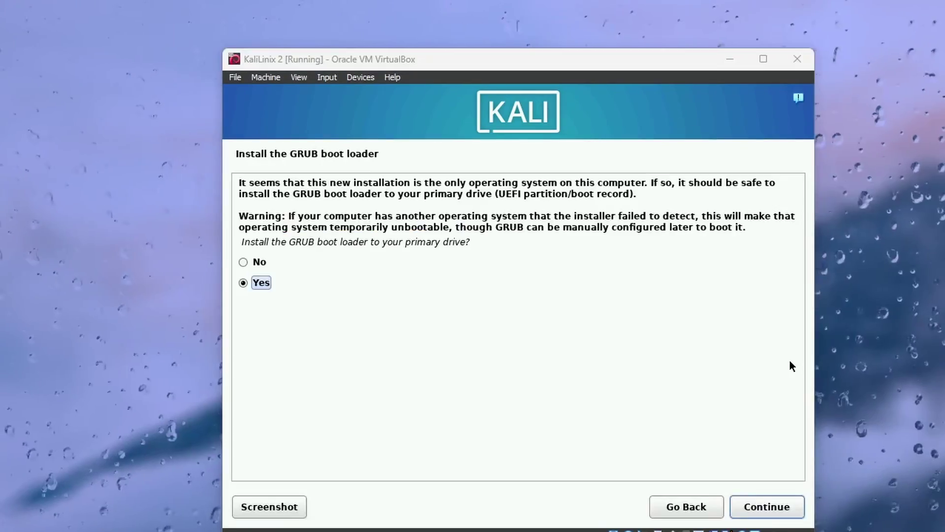
{"action": "left_click", "coordinate": [783, 510]}
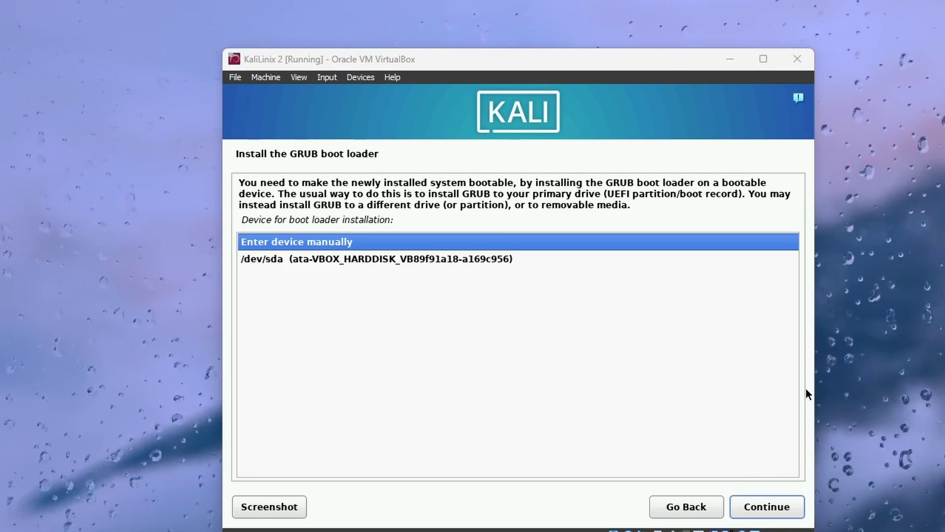
{"action": "left_click", "coordinate": [256, 261]}
{"action": "left_click", "coordinate": [760, 506]}
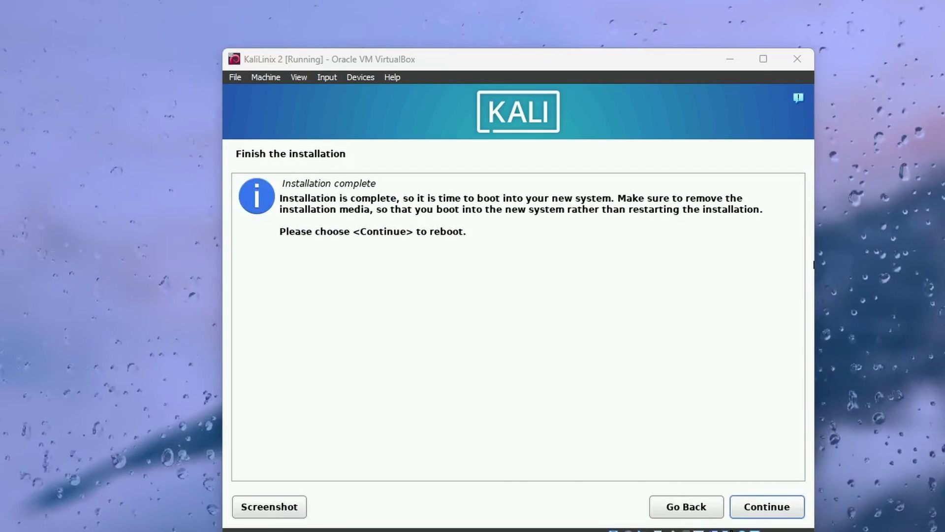
Step: Continue from 'Installation complete' to reboot the VM into the newly installed Kali system
{"action": "left_click", "coordinate": [772, 506]}
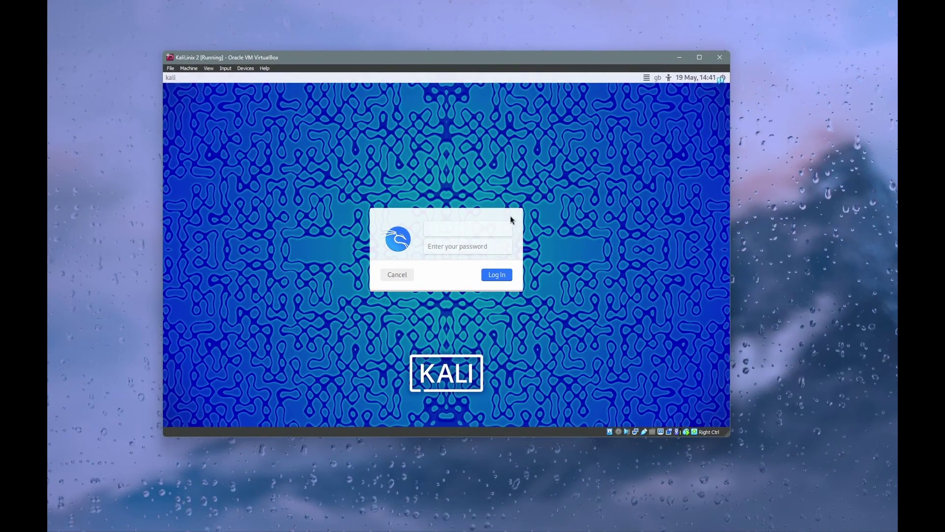
Step: Log into Kali with the account credentials and maximize the VirtualBox window to show the Xfce desktop
{"action": "type", "text": "i"}
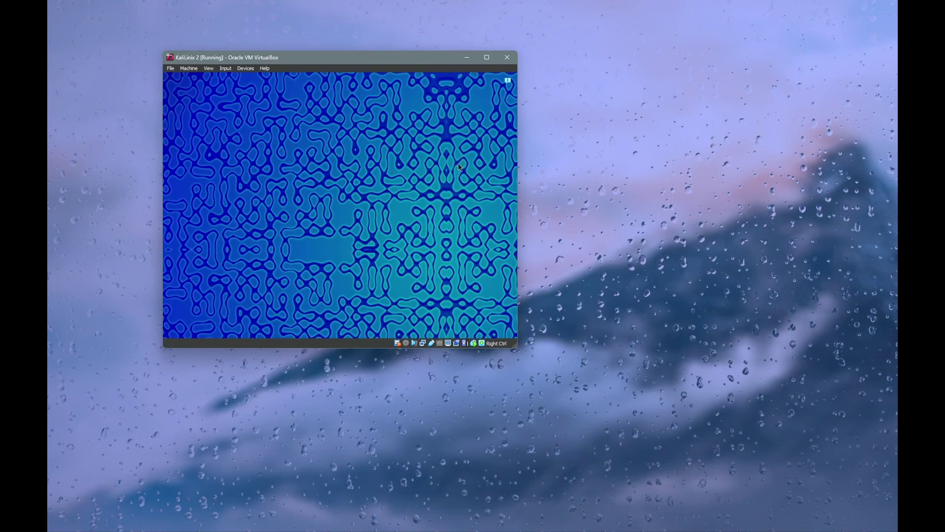
{"action": "left_click", "coordinate": [488, 58]}
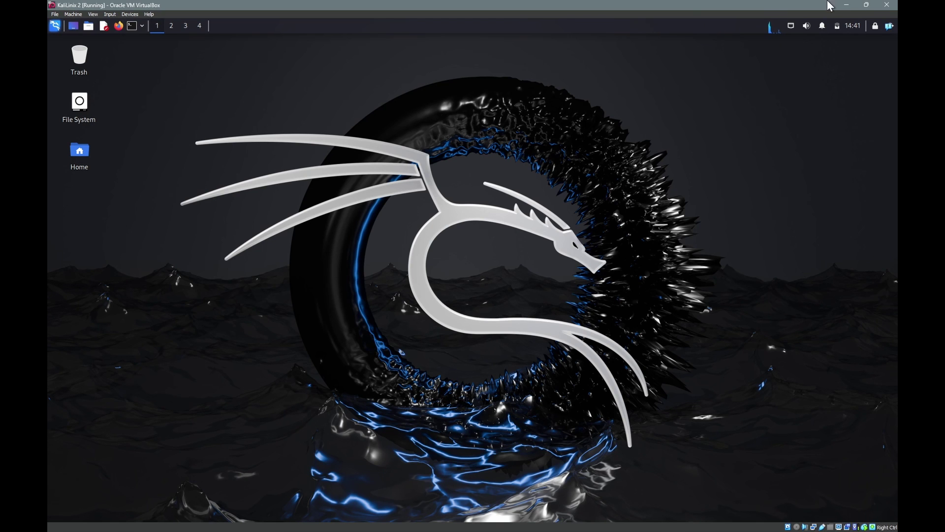
{"action": "left_click", "coordinate": [846, 5]}
{"action": "key", "text": "super"}
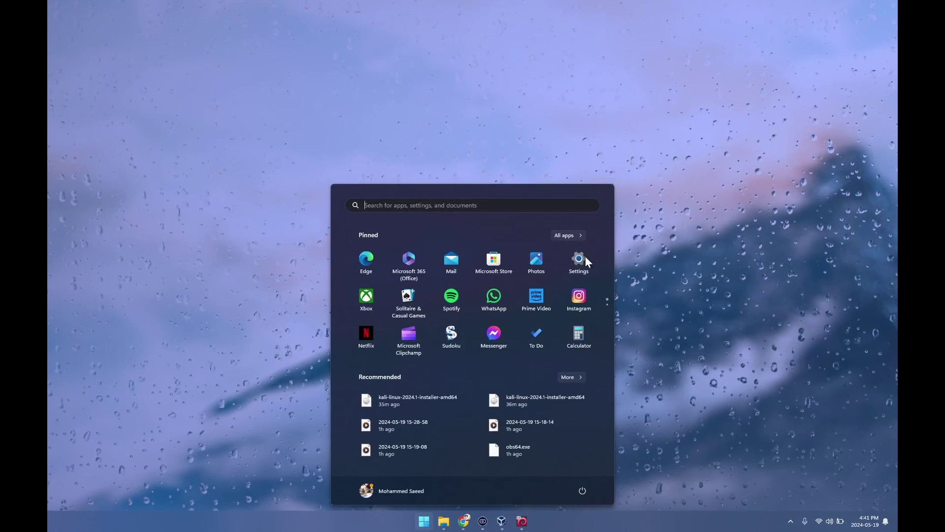
{"action": "left_click", "coordinate": [526, 524]}
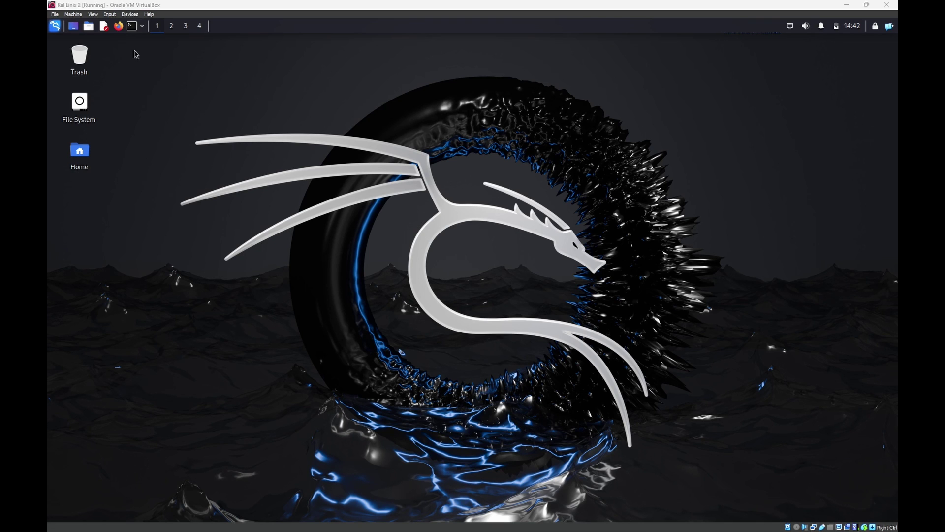
{"action": "left_click", "coordinate": [132, 25]}
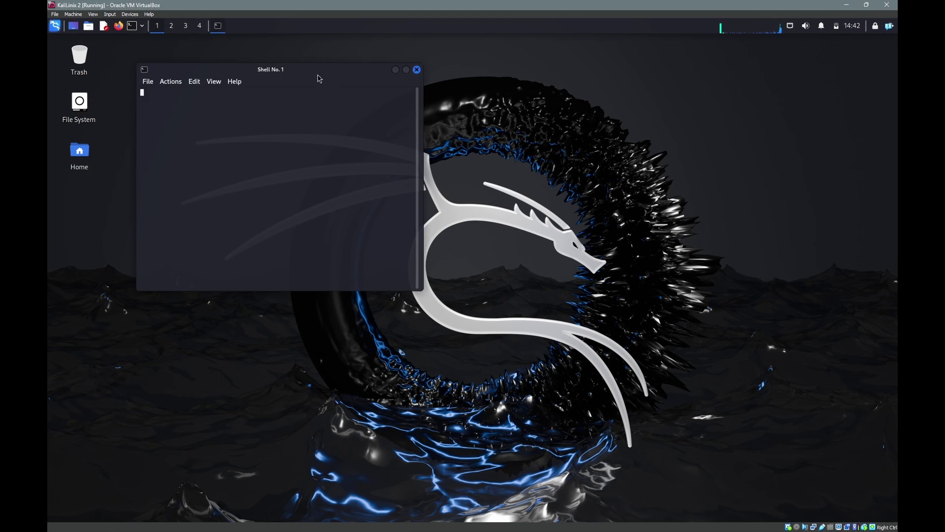
{"action": "left_click_drag", "start_coordinate": [317, 72], "coordinate": [463, 104]}
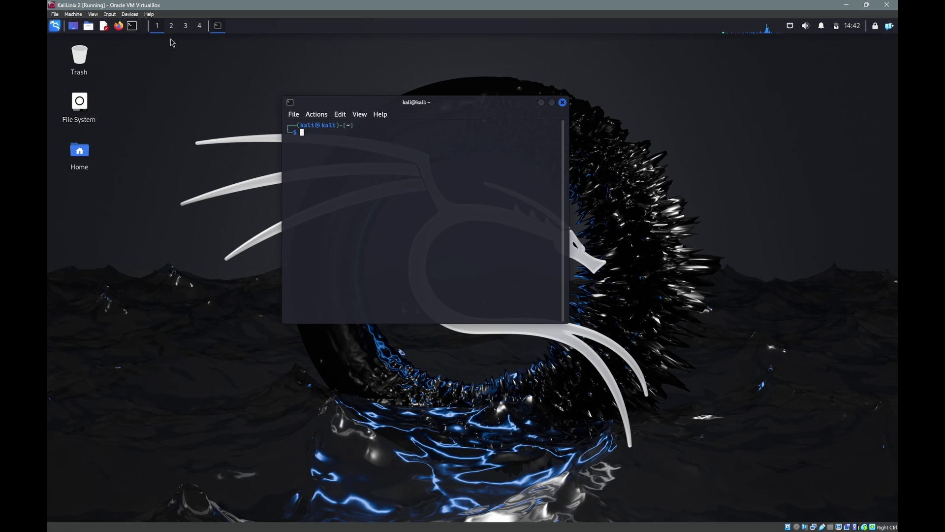
{"action": "type", "text": "ipcofig"}
{"action": "key", "text": "Return"}
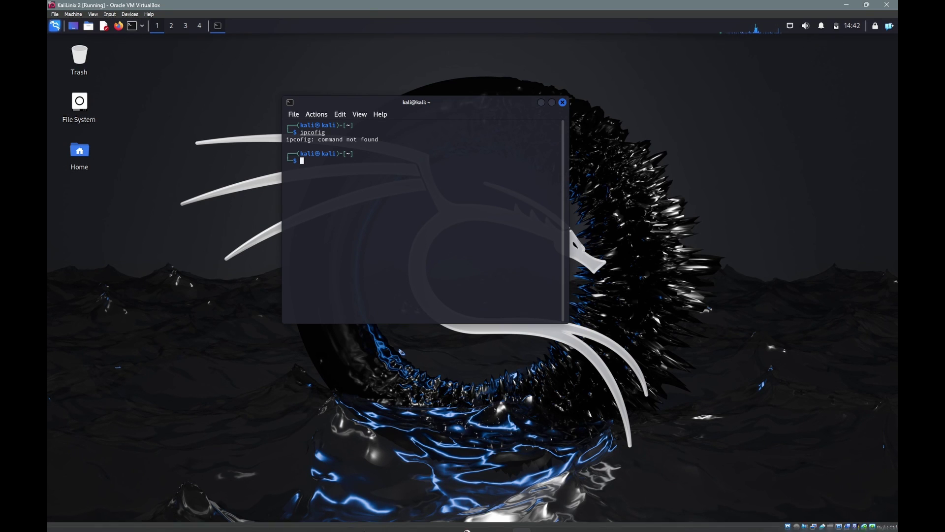
{"action": "key", "text": "super"}
{"action": "left_click", "coordinate": [430, 525]}
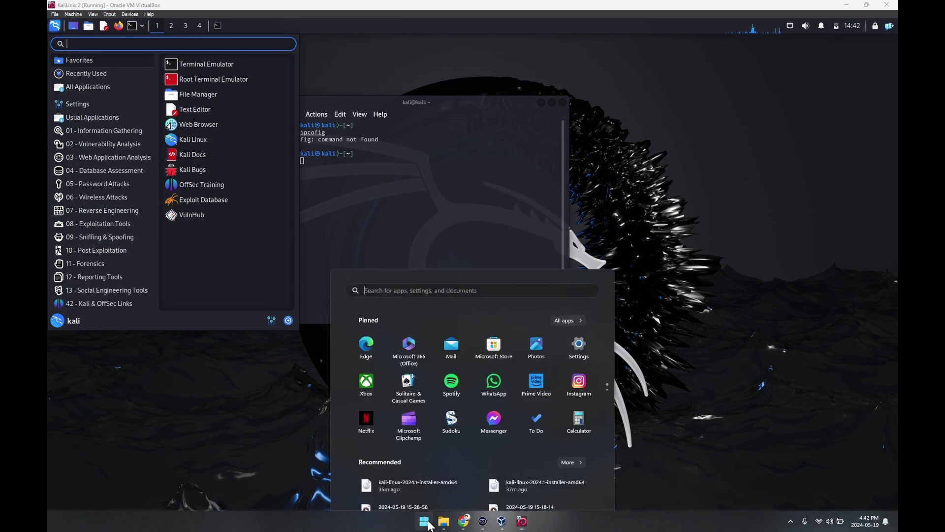
{"action": "type", "text": "cmd"}
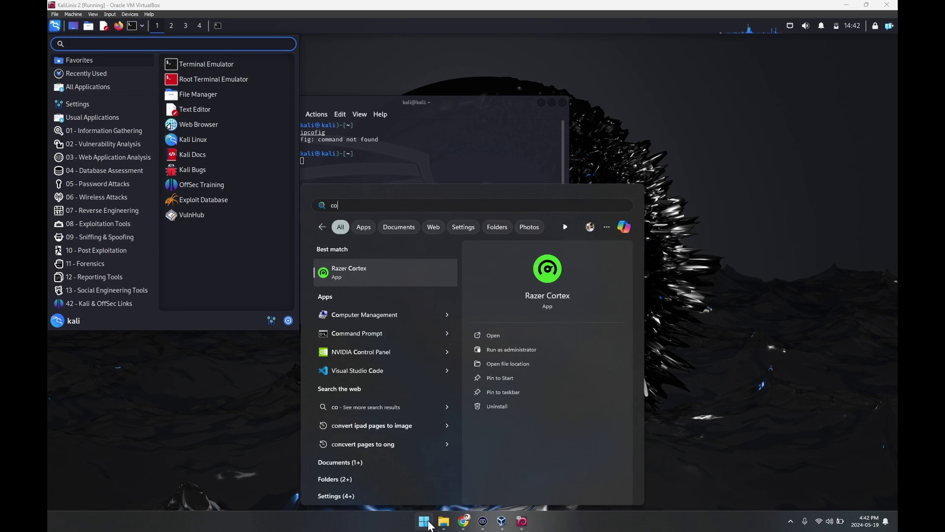
{"action": "key", "text": "Return"}
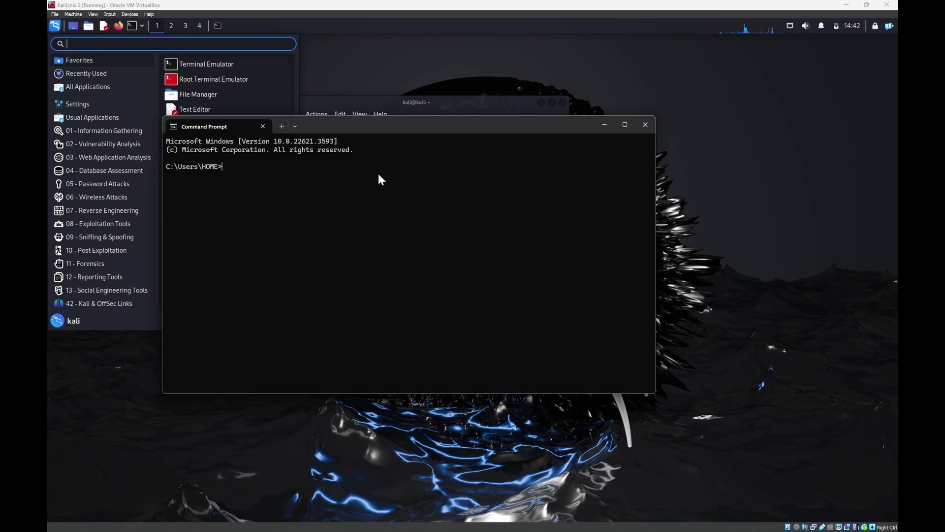
{"action": "type", "text": "ipconfic"}
{"action": "key", "text": "Return"}
{"action": "type", "text": "ipc"}
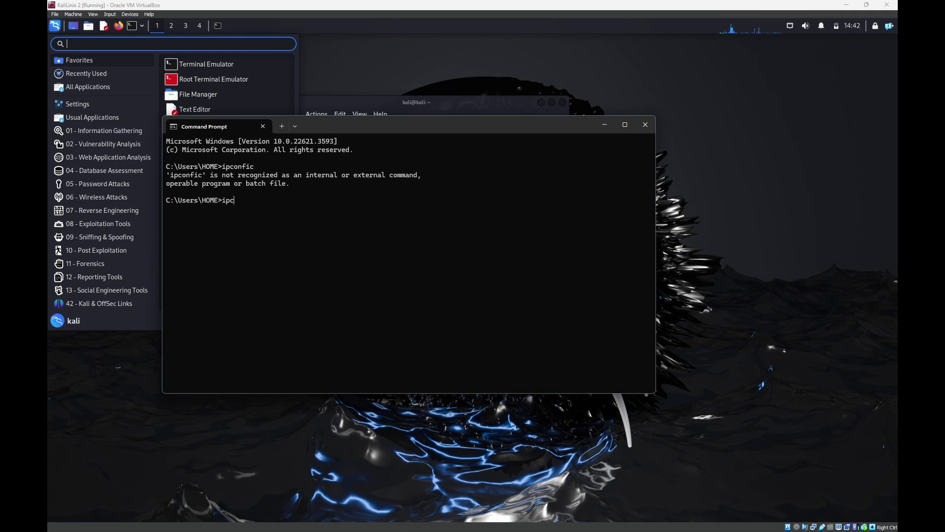
{"action": "type", "text": "onfig"}
{"action": "key", "text": "Return"}
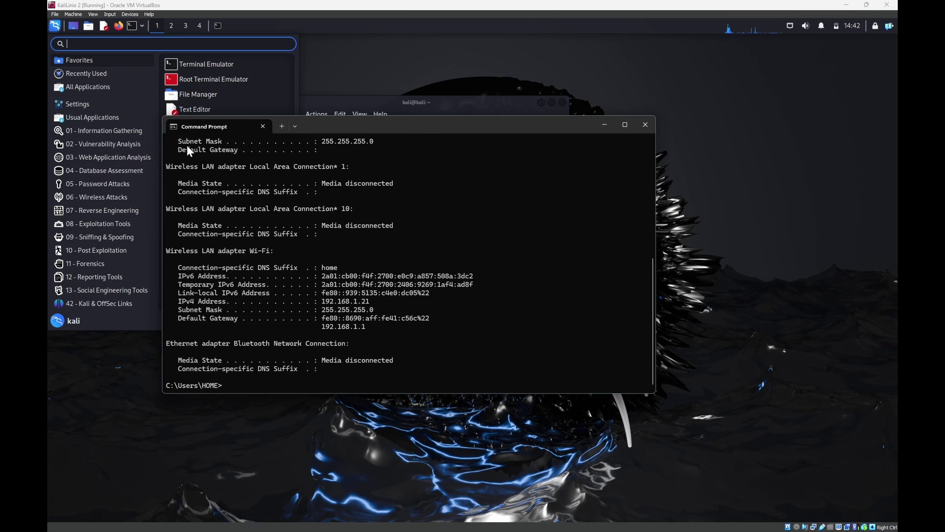
{"action": "scroll", "coordinate": [244, 226], "scroll_direction": "up", "scroll_amount": 3}
{"action": "left_click", "coordinate": [645, 125]}
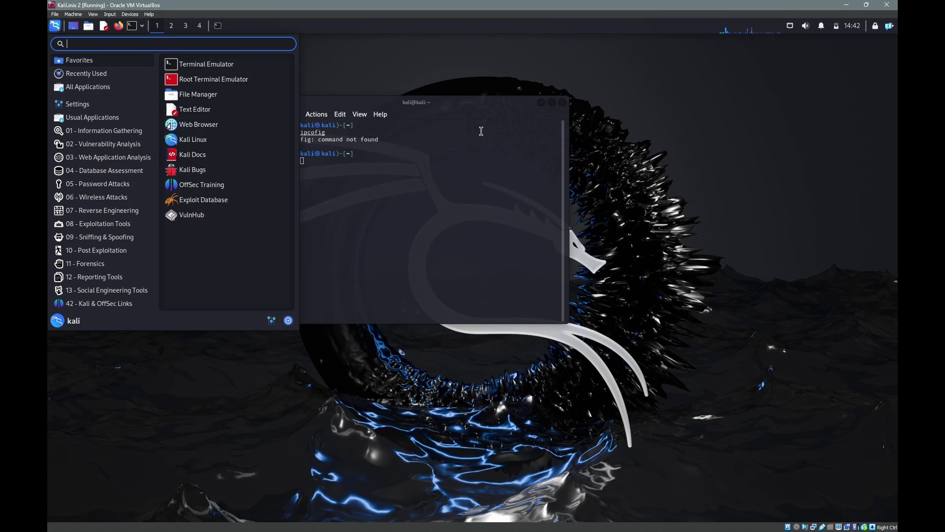
{"action": "left_click", "coordinate": [422, 163]}
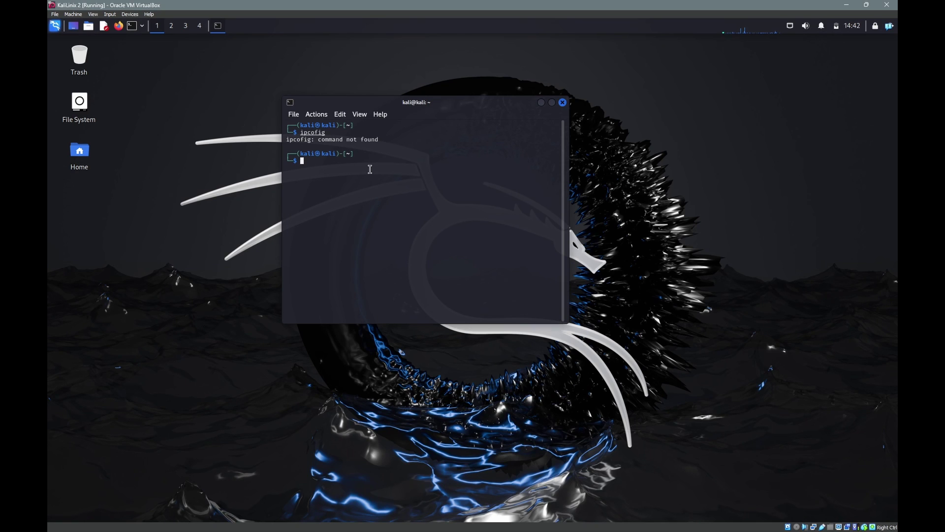
{"action": "type", "text": "ifconfig"}
{"action": "key", "text": "Return"}
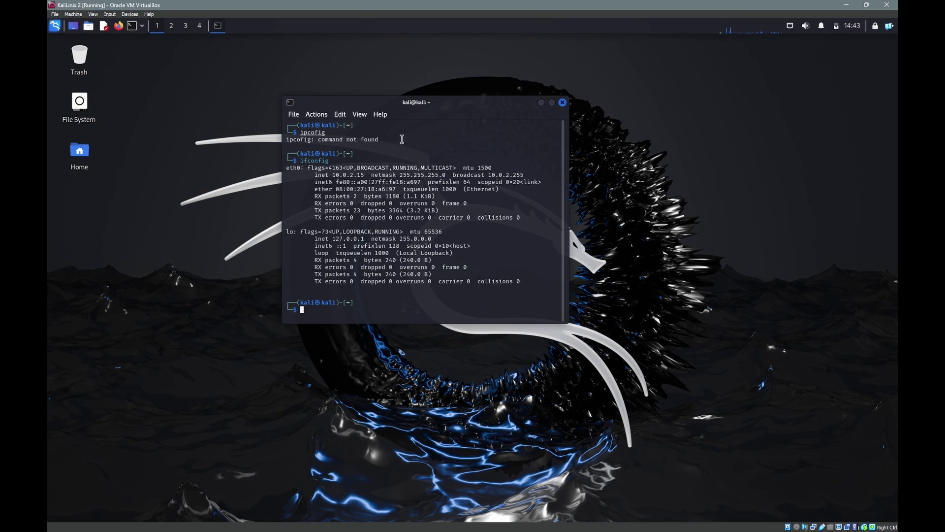
{"action": "left_click", "coordinate": [562, 103]}
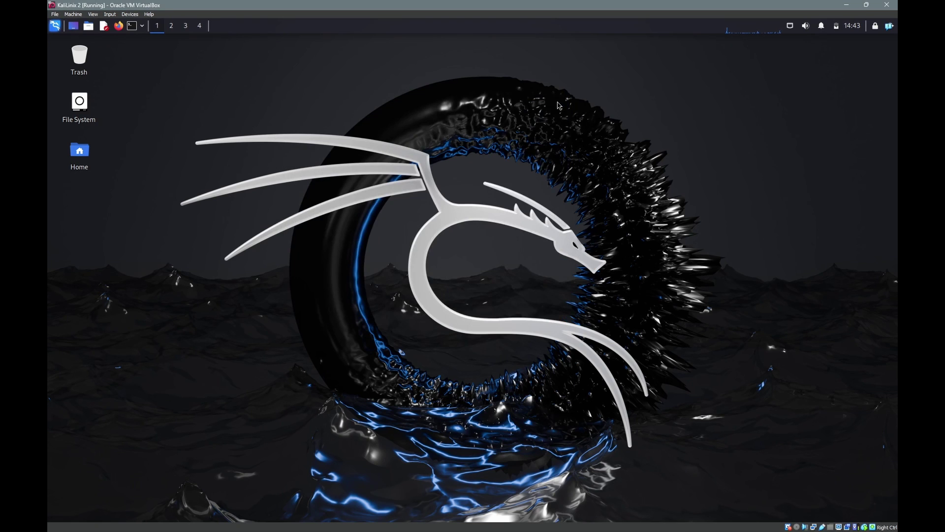